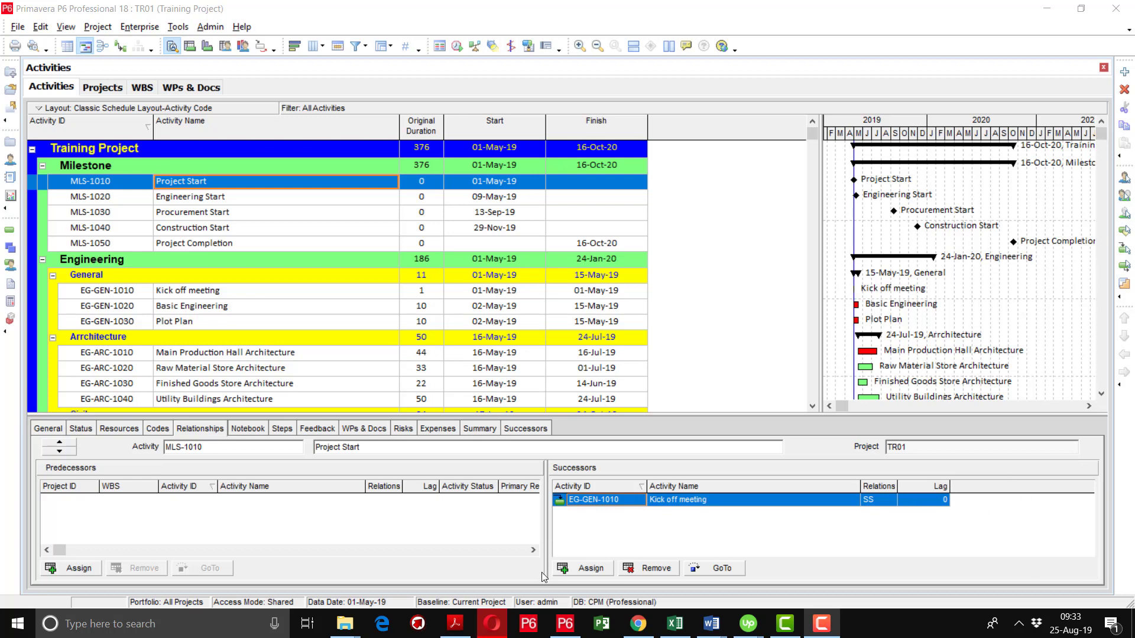
Show the Status details of the Project Start milestone with more room and examine its available primary constraint types
{"action": "left_click", "coordinate": [81, 429]}
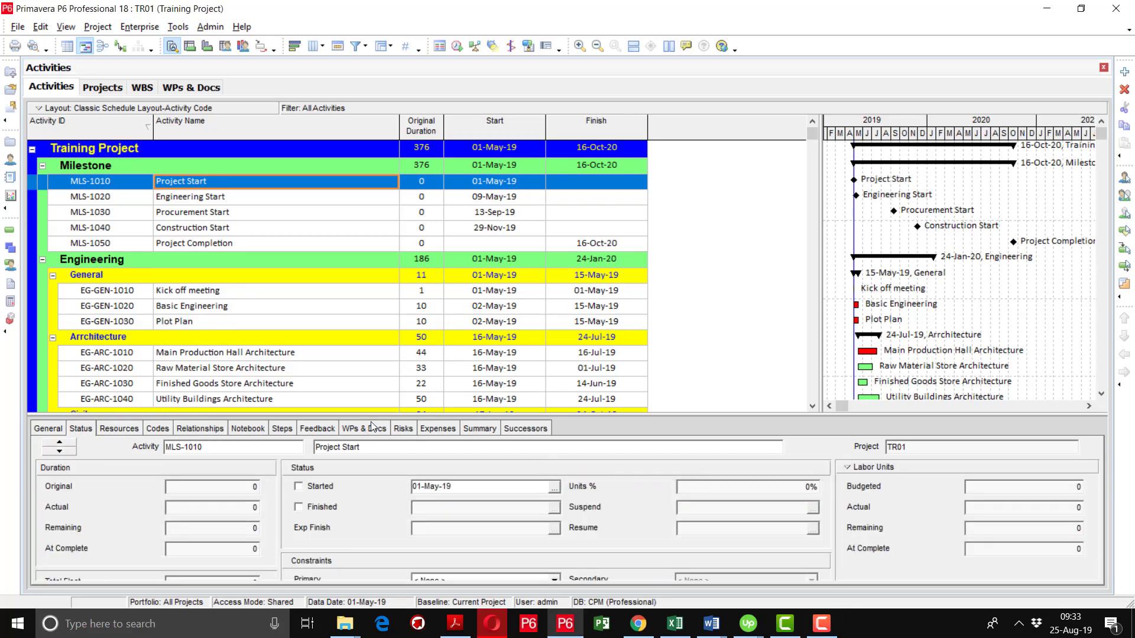
{"action": "left_click_drag", "start_coordinate": [372, 416], "coordinate": [428, 318]}
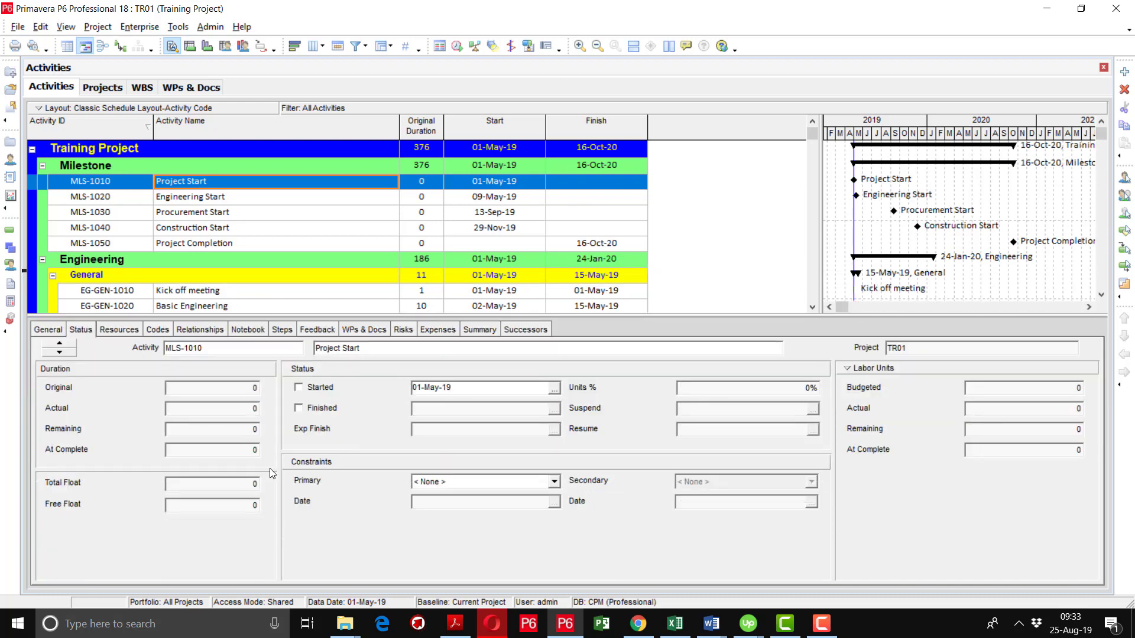
{"action": "left_click", "coordinate": [439, 482]}
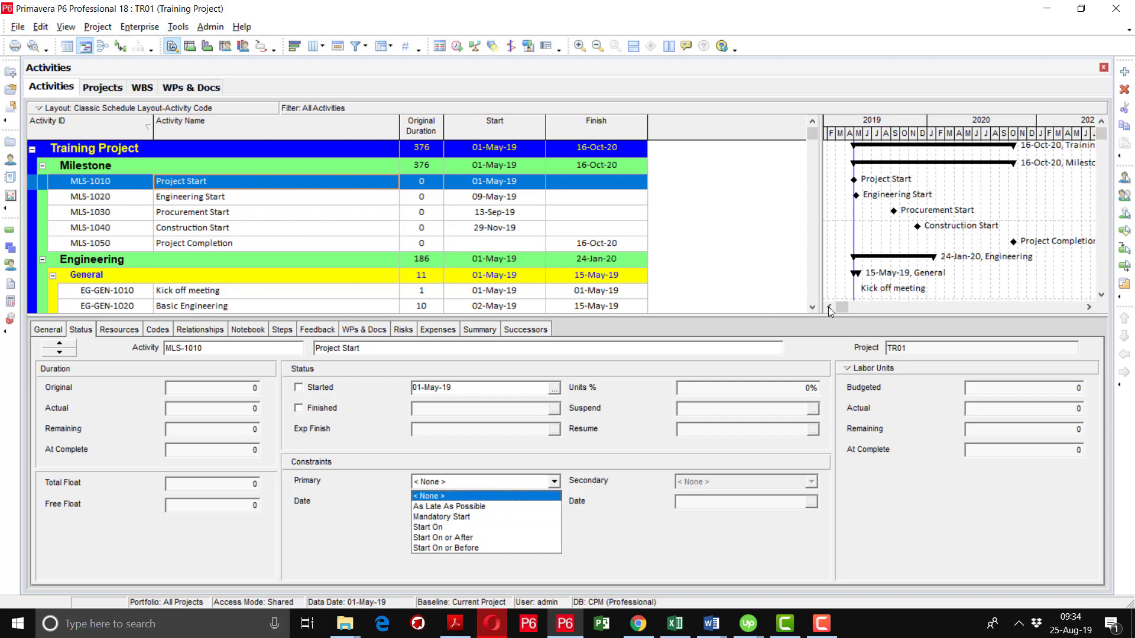
Set a Start On primary constraint dated 15-Apr-20 on the Electrical Equipment and Cable Installation activity (CN-ELE-1010)
{"action": "left_click", "coordinate": [812, 307]}
{"action": "left_click", "coordinate": [812, 307]}
{"action": "left_click", "coordinate": [812, 307]}
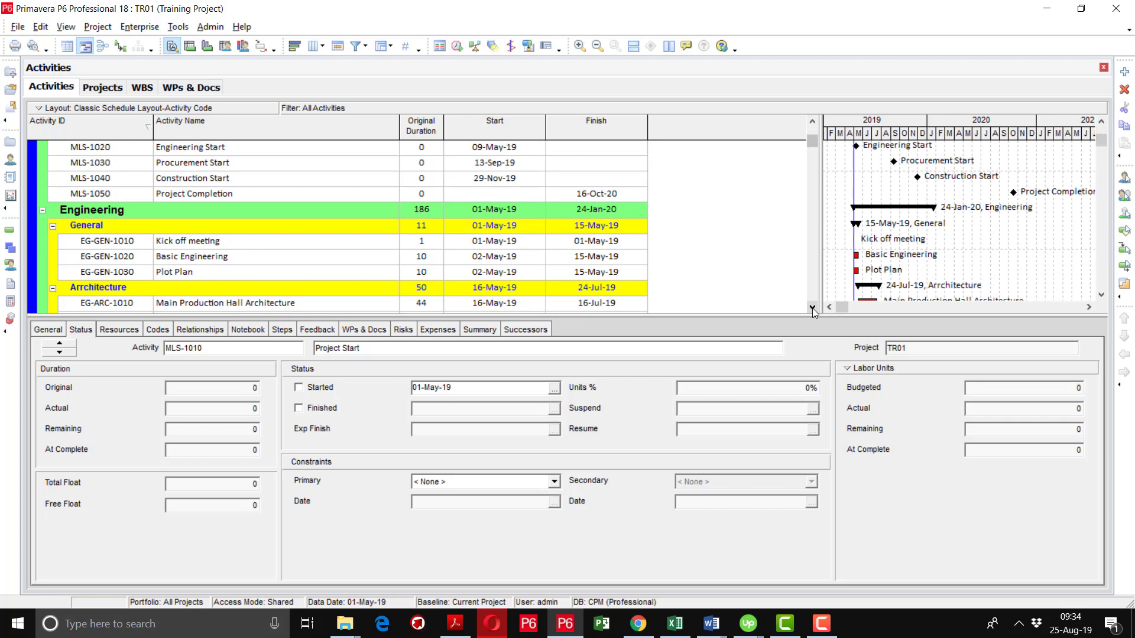
{"action": "left_click", "coordinate": [812, 308]}
{"action": "left_click", "coordinate": [812, 308]}
{"action": "left_click", "coordinate": [812, 308]}
{"action": "left_click", "coordinate": [813, 308]}
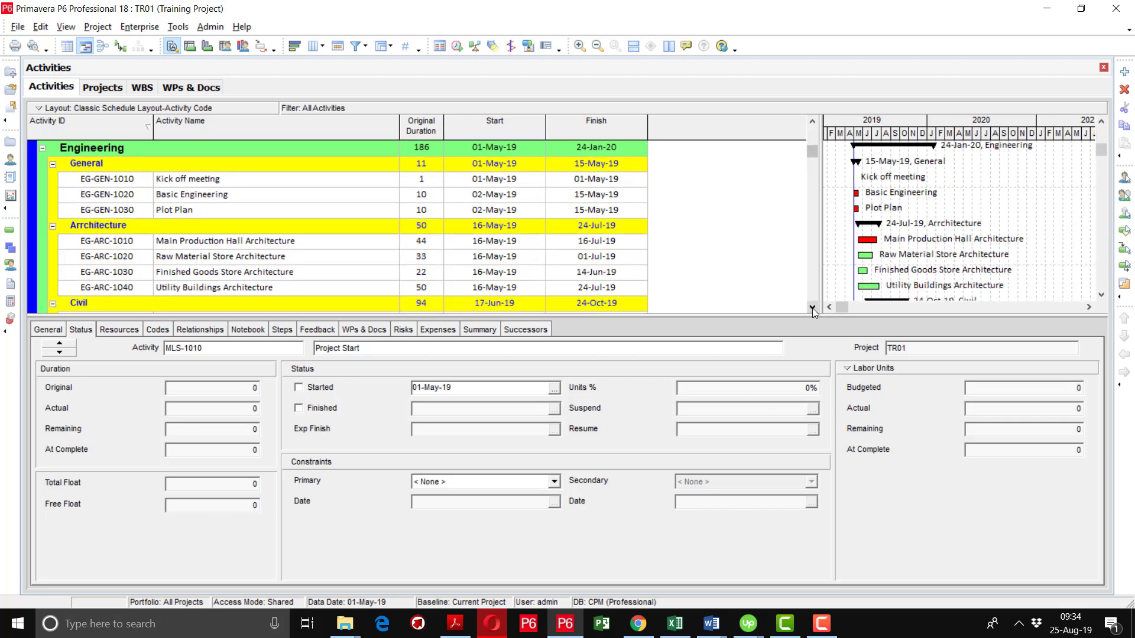
{"action": "left_click", "coordinate": [812, 308]}
{"action": "left_click", "coordinate": [812, 307]}
{"action": "left_click", "coordinate": [813, 308]}
{"action": "left_click", "coordinate": [812, 307]}
{"action": "left_click", "coordinate": [813, 307]}
{"action": "left_click", "coordinate": [813, 308]}
{"action": "left_click", "coordinate": [813, 308]}
{"action": "left_click", "coordinate": [812, 307]}
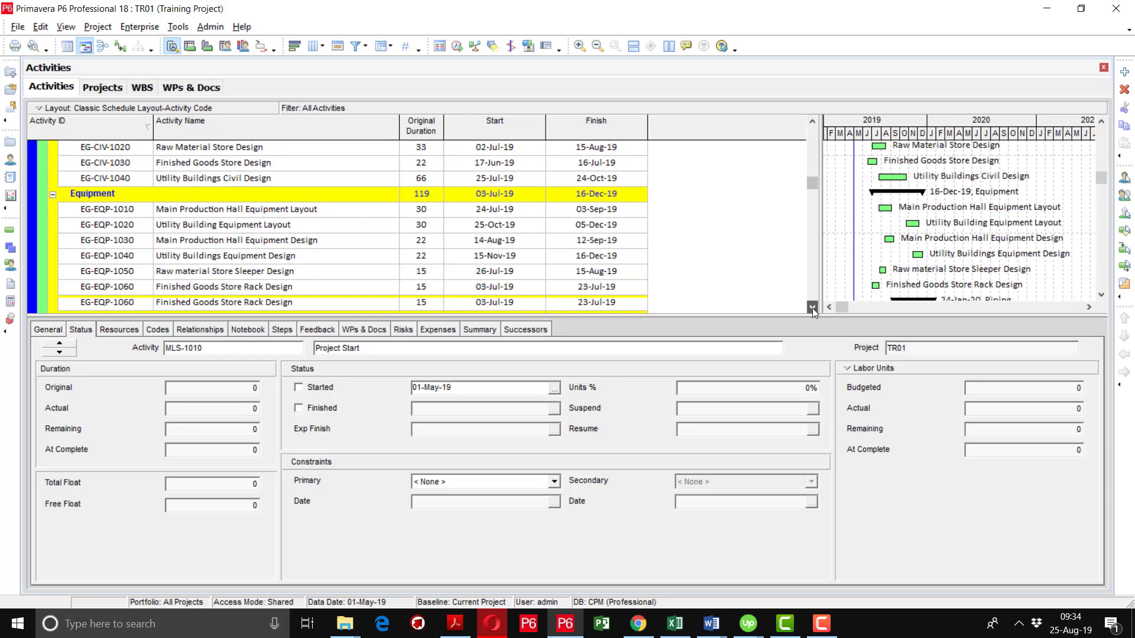
{"action": "left_click", "coordinate": [812, 307]}
{"action": "left_click", "coordinate": [813, 307]}
{"action": "left_click", "coordinate": [813, 307]}
{"action": "left_click", "coordinate": [812, 307]}
{"action": "left_click", "coordinate": [813, 308]}
{"action": "left_click", "coordinate": [812, 307]}
{"action": "left_click", "coordinate": [812, 308]}
{"action": "left_click", "coordinate": [812, 308]}
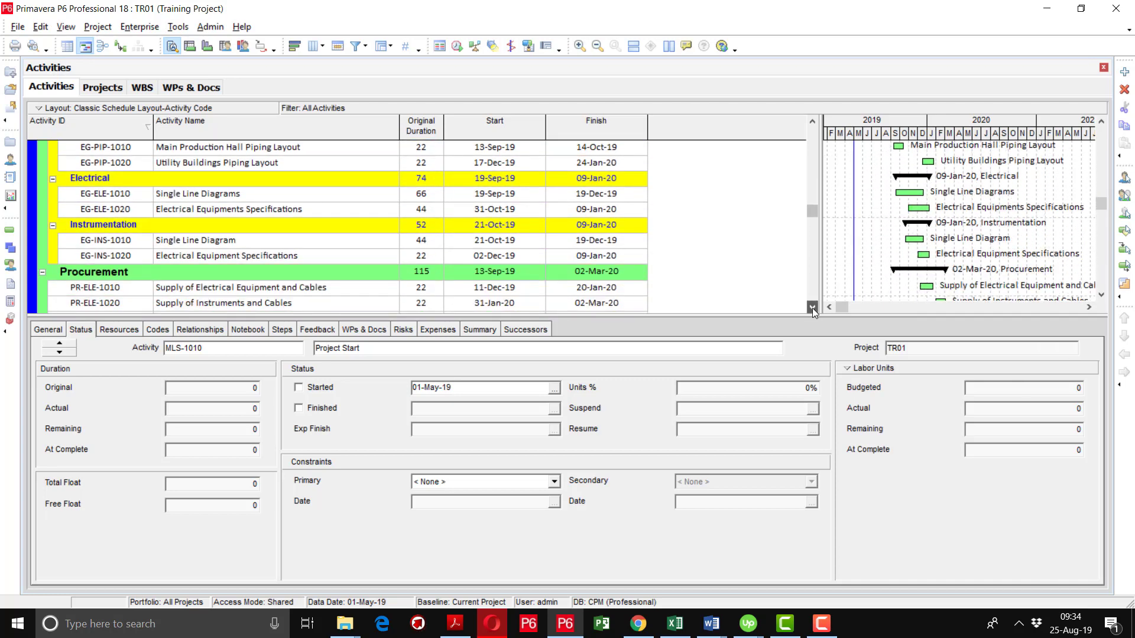
{"action": "left_click", "coordinate": [813, 307]}
{"action": "left_click", "coordinate": [812, 308]}
{"action": "left_click", "coordinate": [812, 307]}
{"action": "left_click", "coordinate": [812, 307]}
{"action": "left_click", "coordinate": [813, 307]}
{"action": "left_click", "coordinate": [812, 307]}
{"action": "left_click", "coordinate": [812, 307]}
{"action": "left_click", "coordinate": [812, 307]}
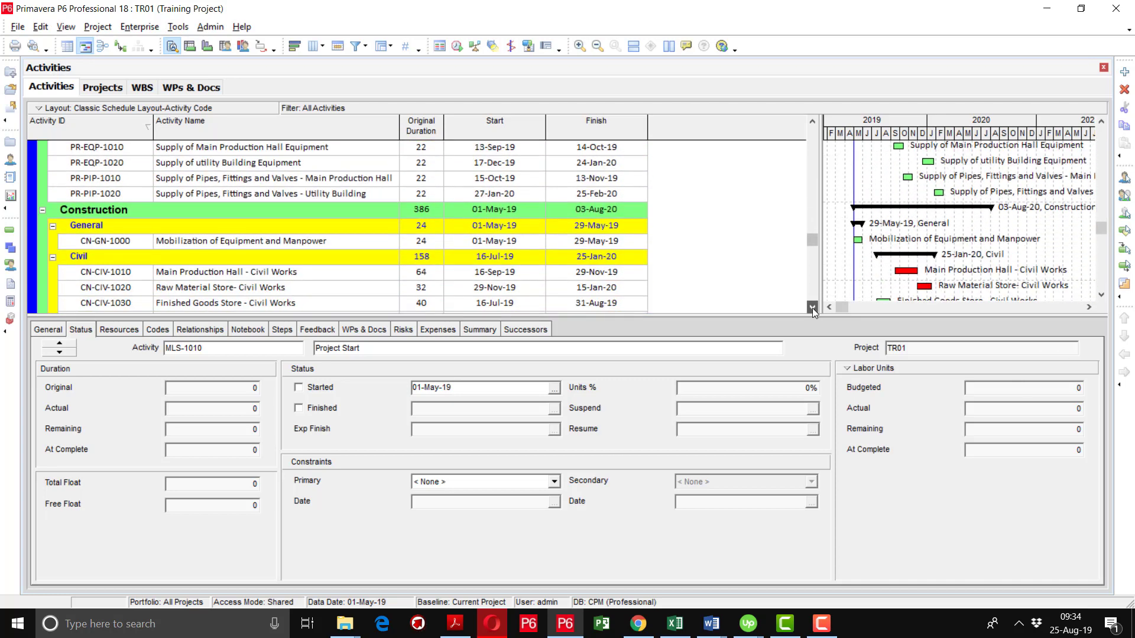
{"action": "left_click", "coordinate": [812, 307]}
{"action": "left_click", "coordinate": [813, 307]}
{"action": "left_click", "coordinate": [813, 307]}
{"action": "left_click", "coordinate": [813, 307]}
{"action": "left_click", "coordinate": [812, 307]}
{"action": "left_click", "coordinate": [812, 307]}
{"action": "left_click", "coordinate": [812, 308]}
{"action": "left_click", "coordinate": [813, 308]}
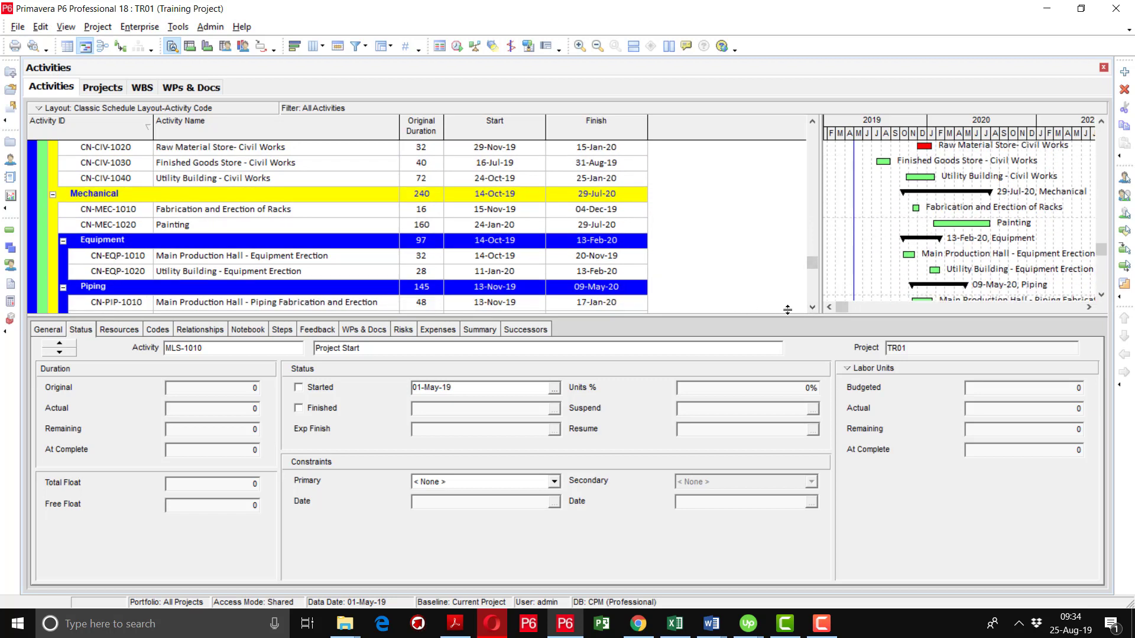
{"action": "scroll", "coordinate": [815, 311], "scroll_direction": "down", "scroll_amount": 3}
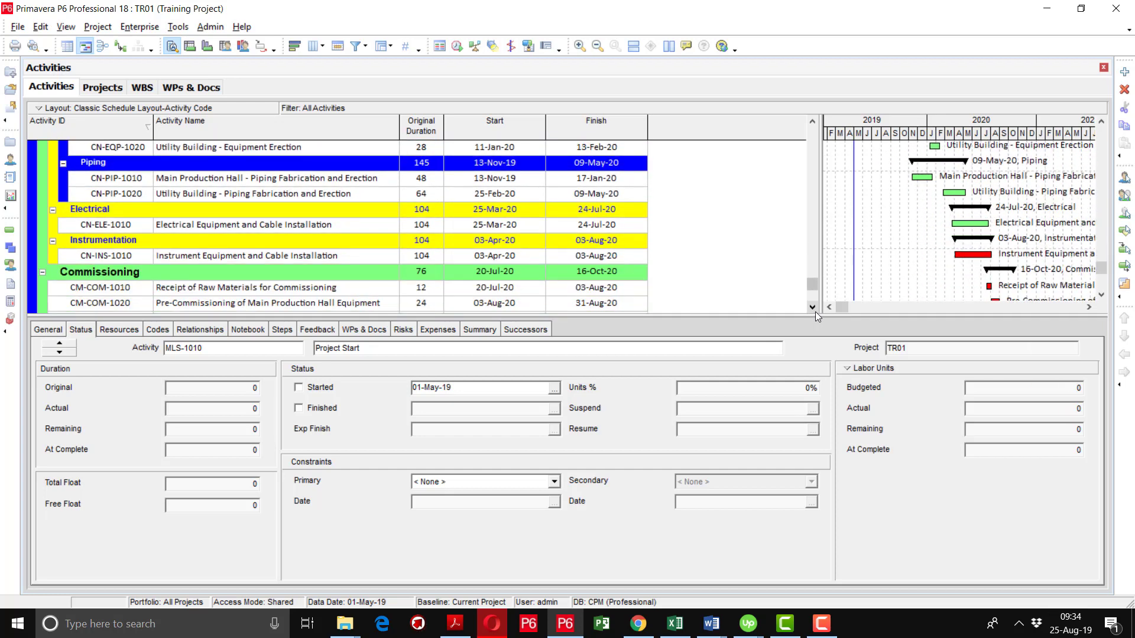
{"action": "left_click", "coordinate": [188, 227]}
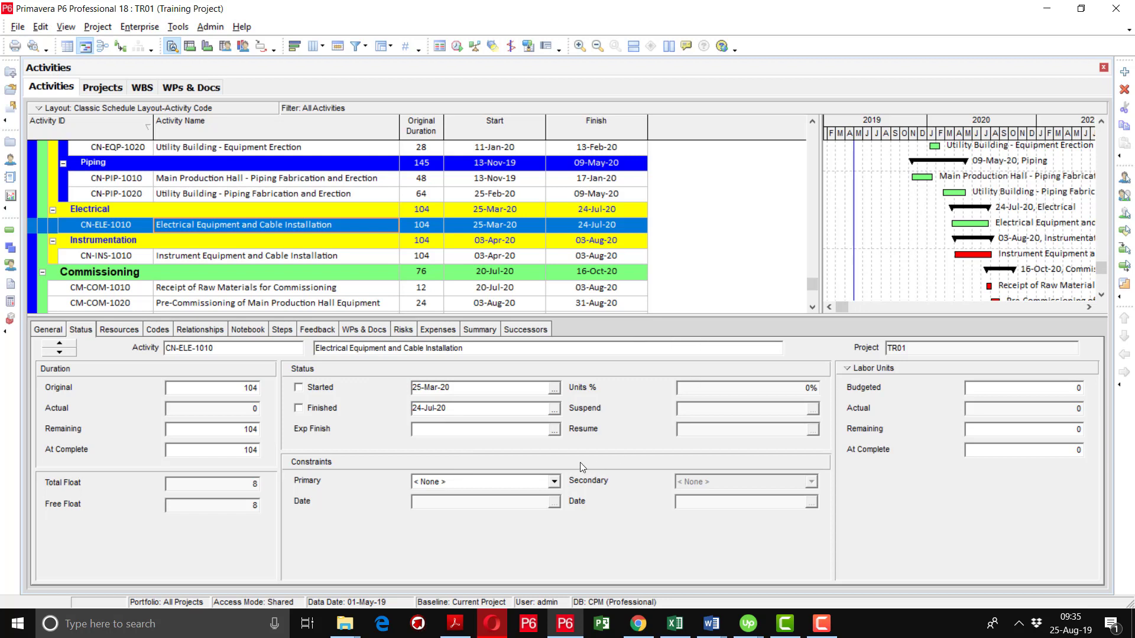
{"action": "left_click", "coordinate": [555, 482]}
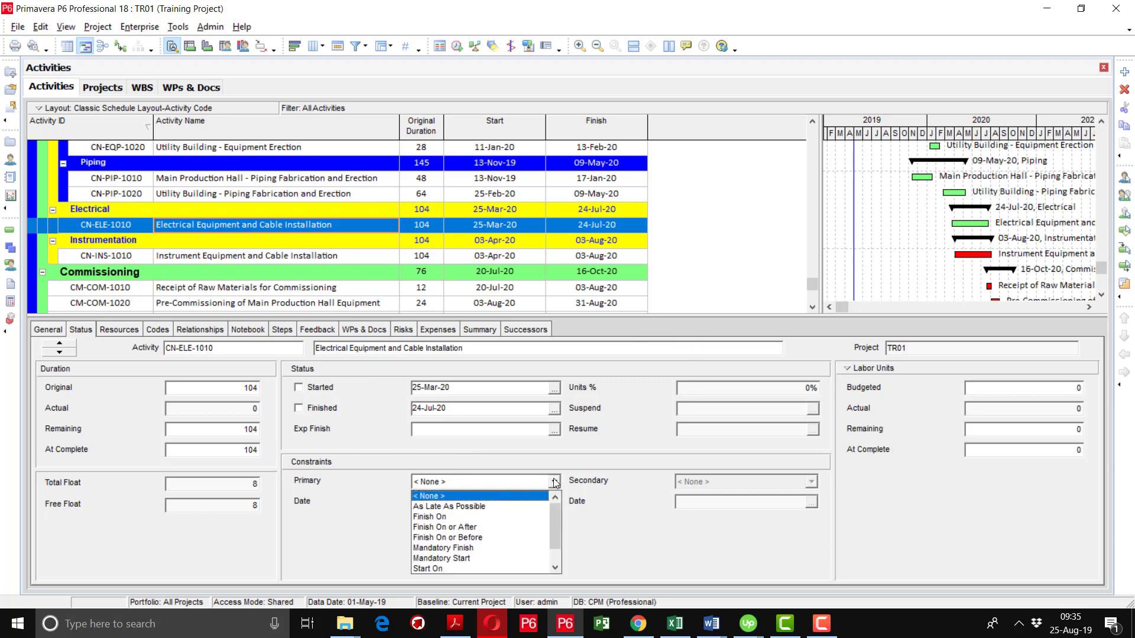
{"action": "left_click", "coordinate": [448, 566]}
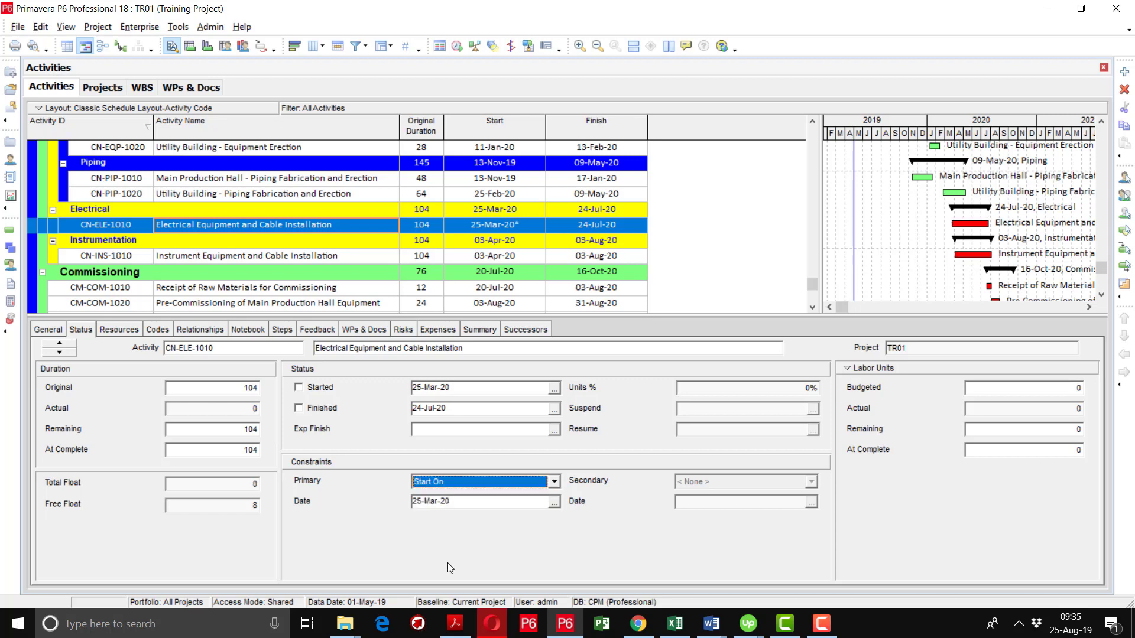
{"action": "left_click", "coordinate": [555, 501]}
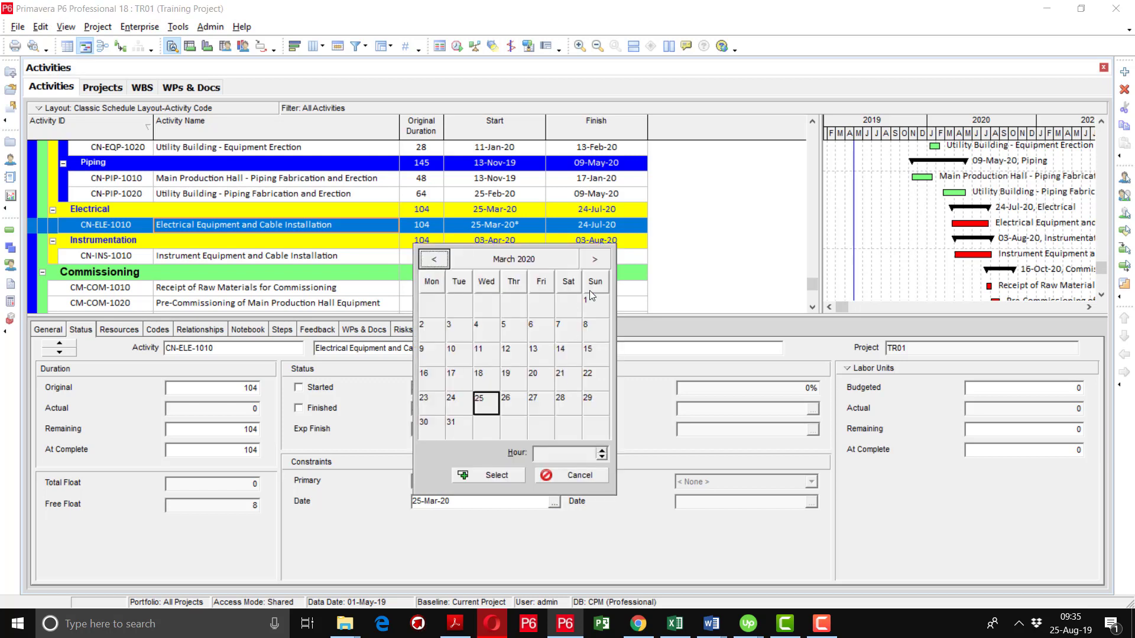
{"action": "left_click", "coordinate": [595, 259]}
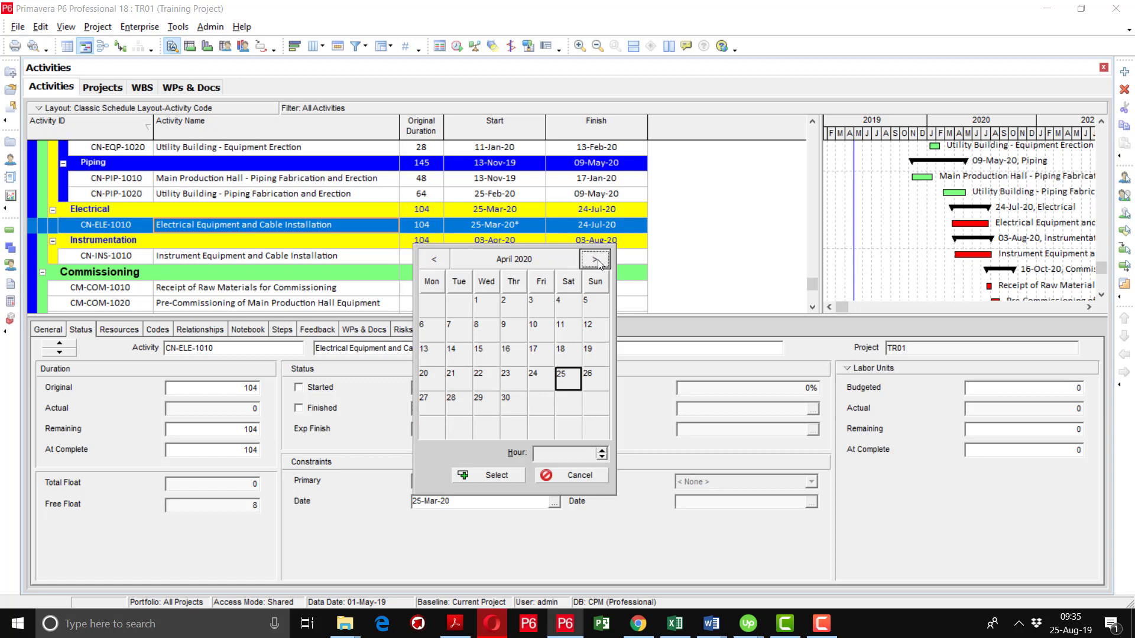
{"action": "double_click", "coordinate": [480, 352]}
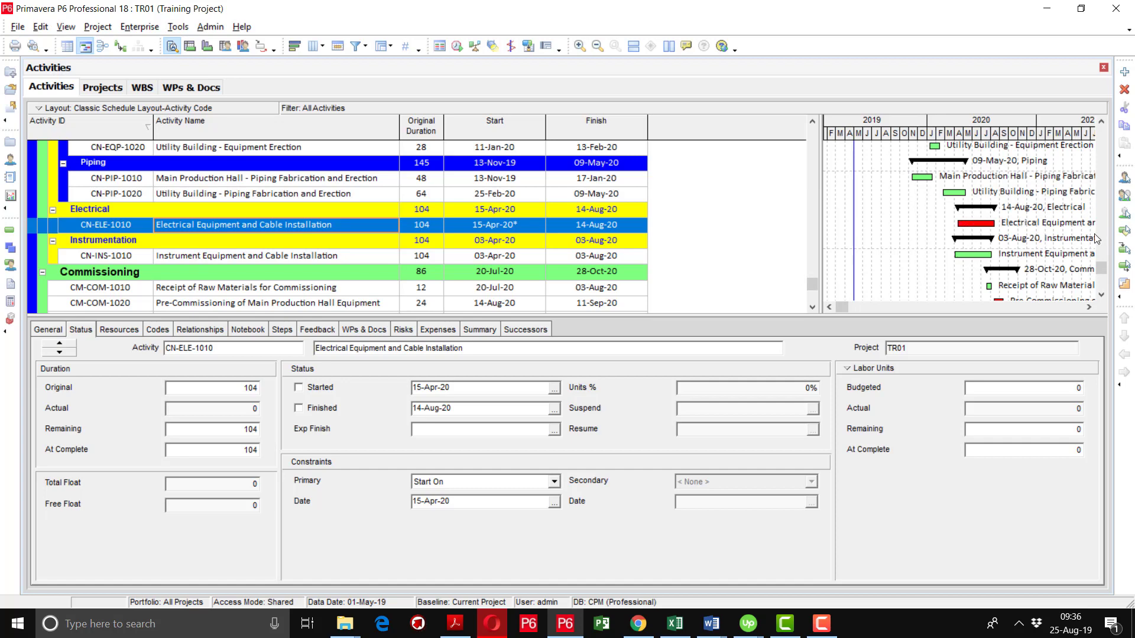
Review the project's summary and commissioning dates, and read the scheduling log's constraints, warnings and exceptions
{"action": "left_click_drag", "start_coordinate": [1100, 268], "coordinate": [1078, 105]}
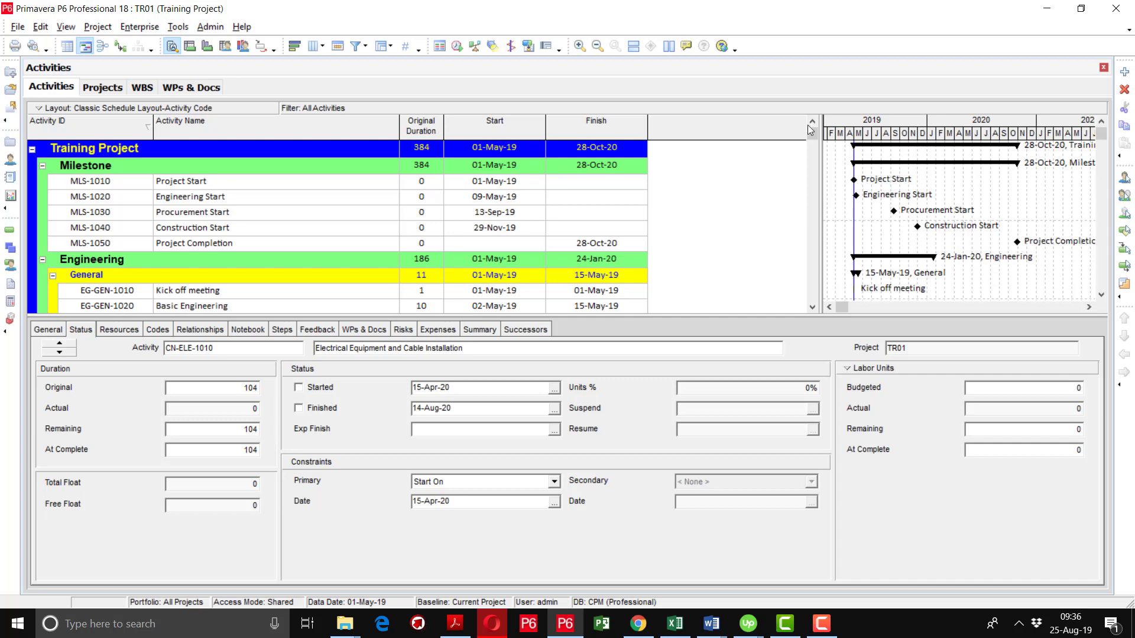
{"action": "left_click_drag", "start_coordinate": [813, 134], "coordinate": [811, 308]}
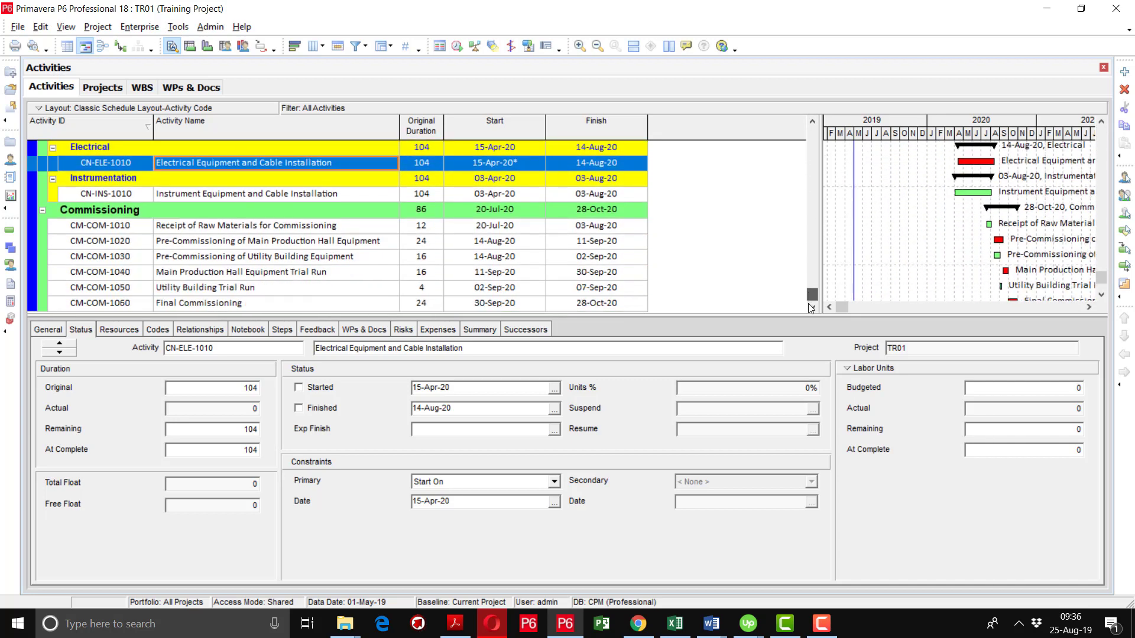
{"action": "left_click", "coordinate": [456, 47]}
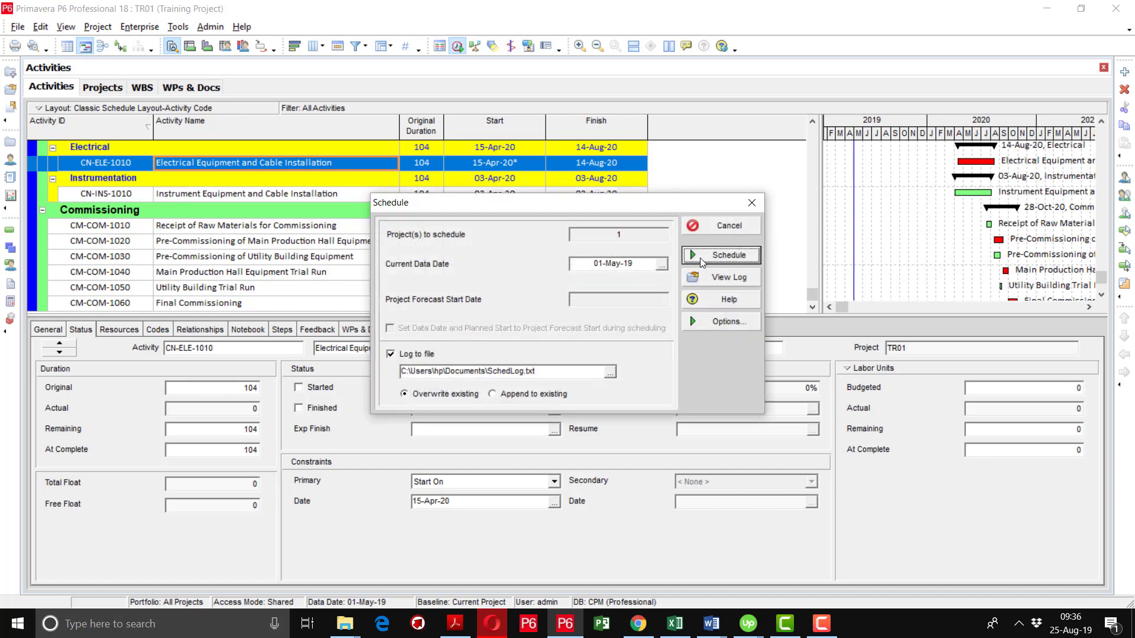
{"action": "left_click", "coordinate": [703, 277]}
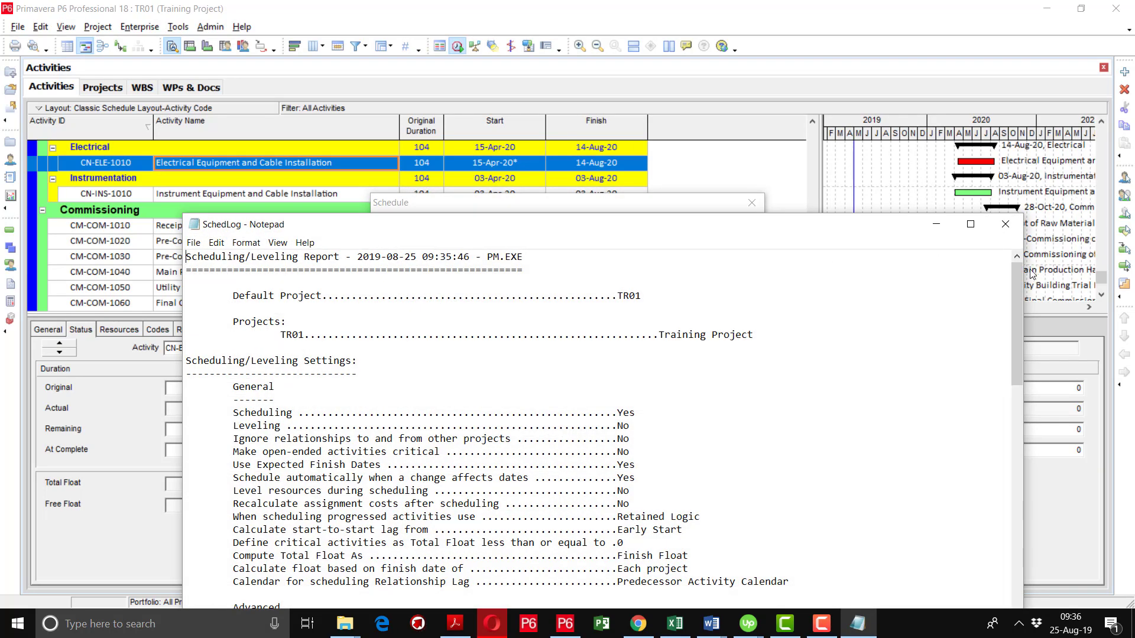
{"action": "left_click", "coordinate": [971, 225]}
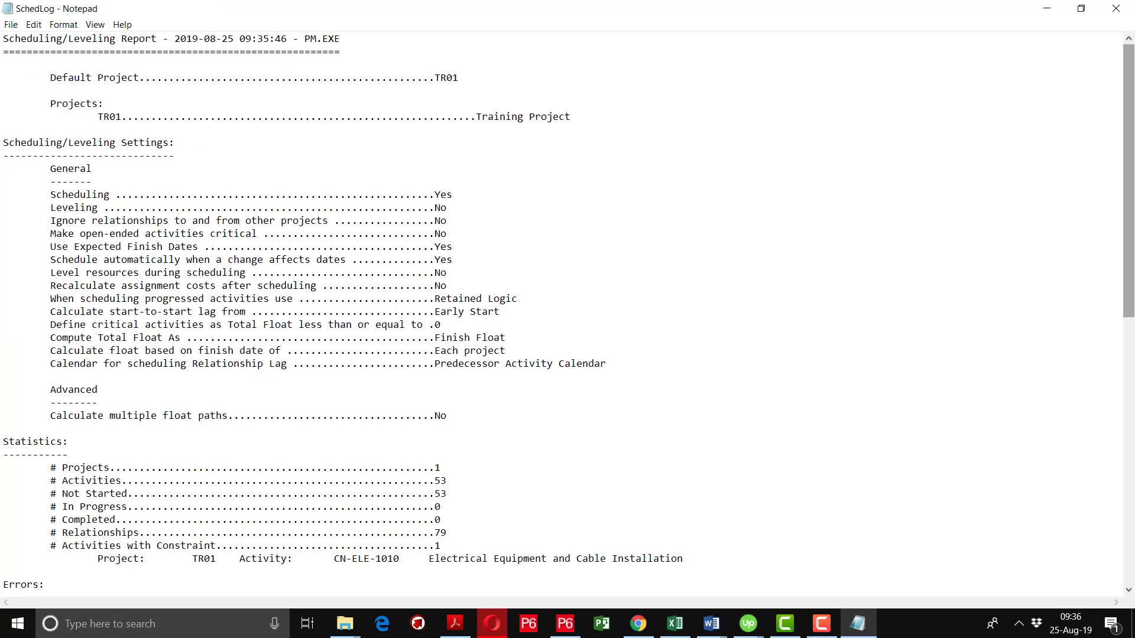
{"action": "left_click_drag", "start_coordinate": [1131, 180], "coordinate": [1125, 499]}
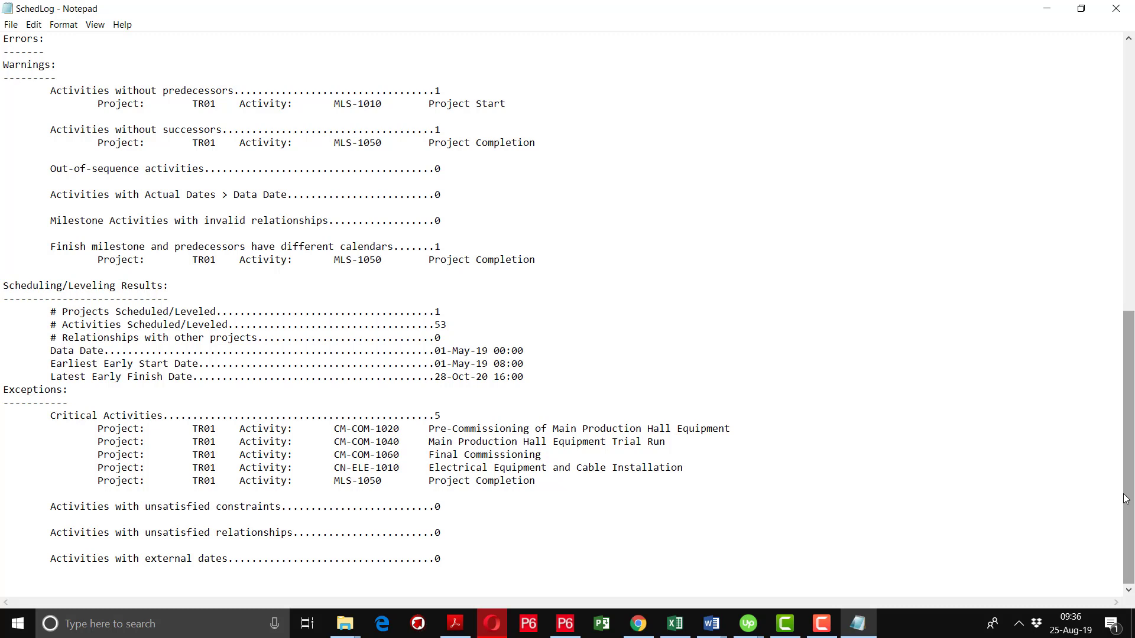
{"action": "left_click", "coordinate": [1119, 13]}
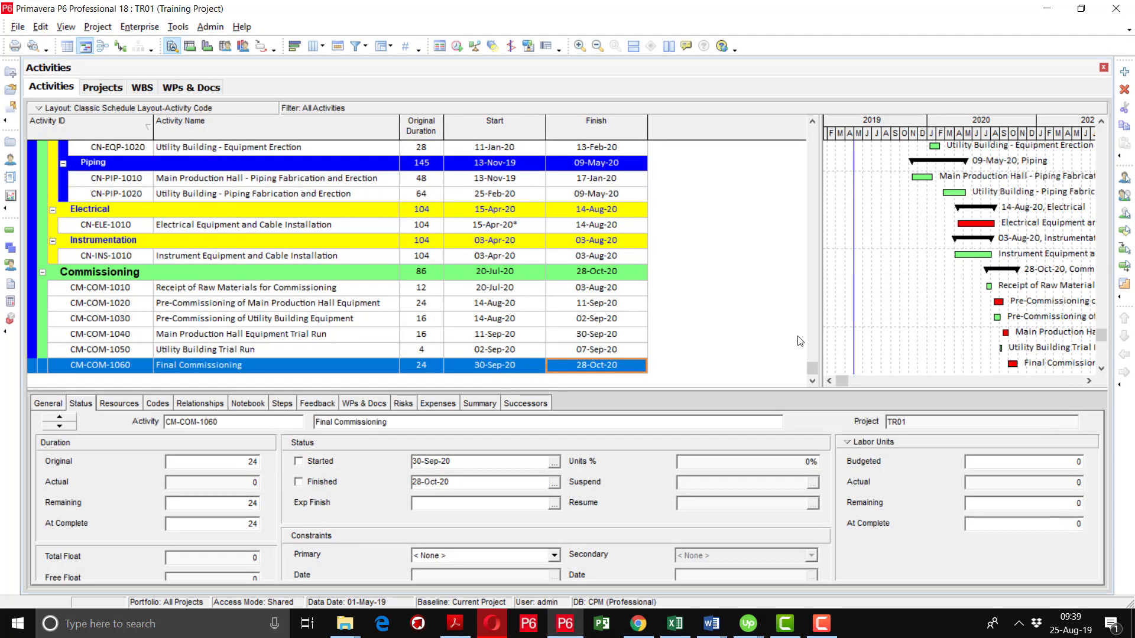
Set a Mandatory Finish primary constraint dated 20-Oct-20 on the Final Commissioning activity (CM-COM-1060)
{"action": "left_click_drag", "start_coordinate": [817, 366], "coordinate": [827, 132]}
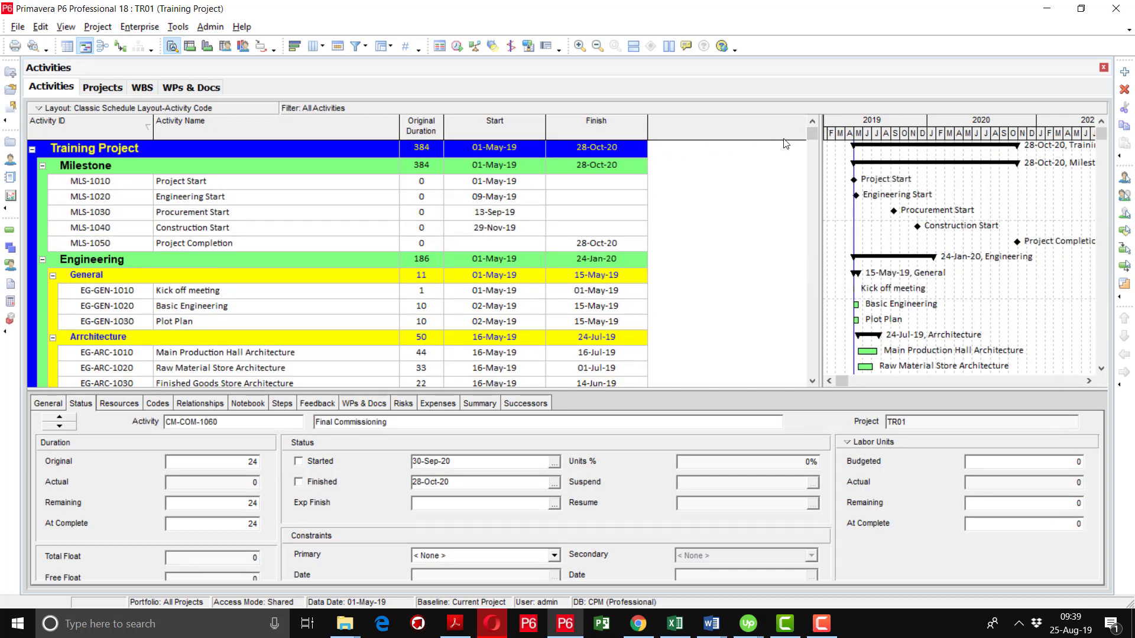
{"action": "left_click_drag", "start_coordinate": [807, 133], "coordinate": [789, 383]}
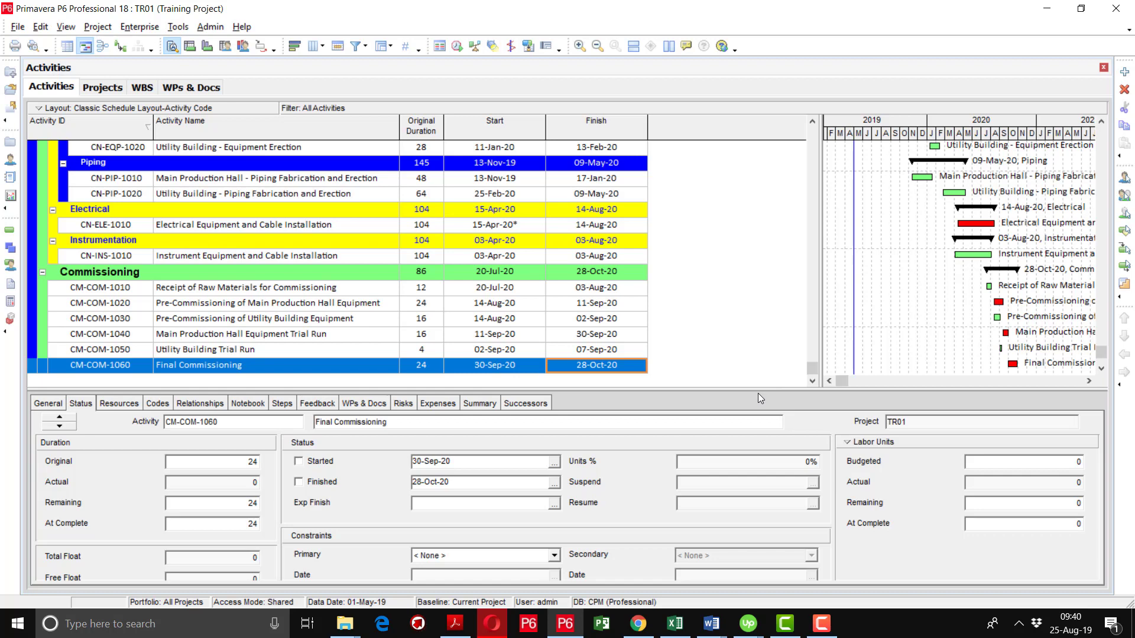
{"action": "left_click_drag", "start_coordinate": [760, 389], "coordinate": [760, 338]}
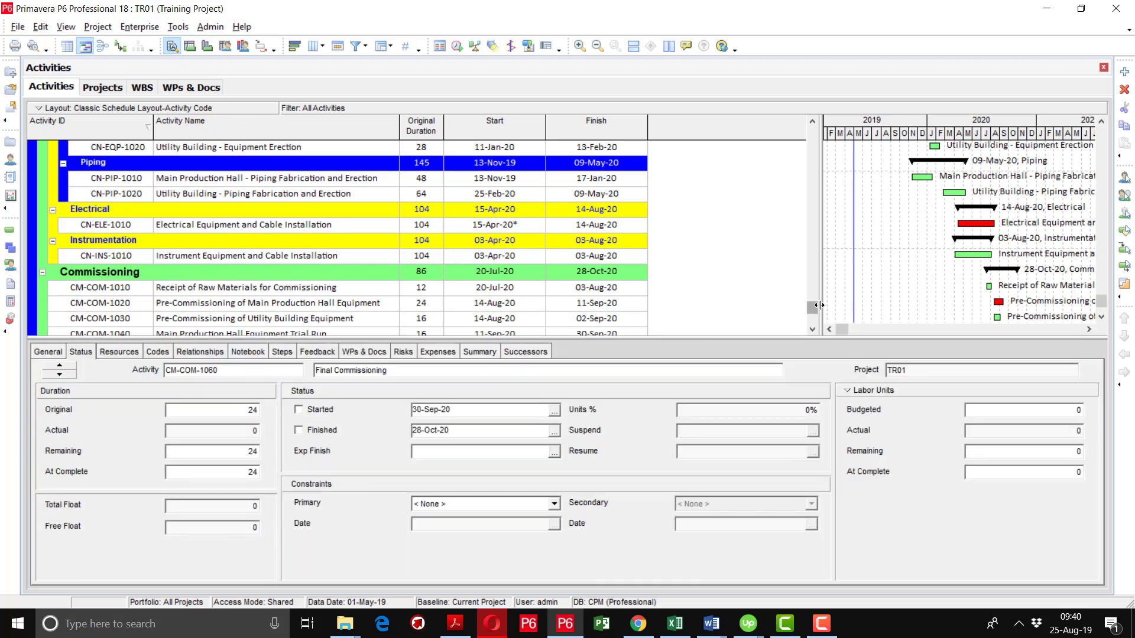
{"action": "left_click_drag", "start_coordinate": [816, 306], "coordinate": [813, 332]}
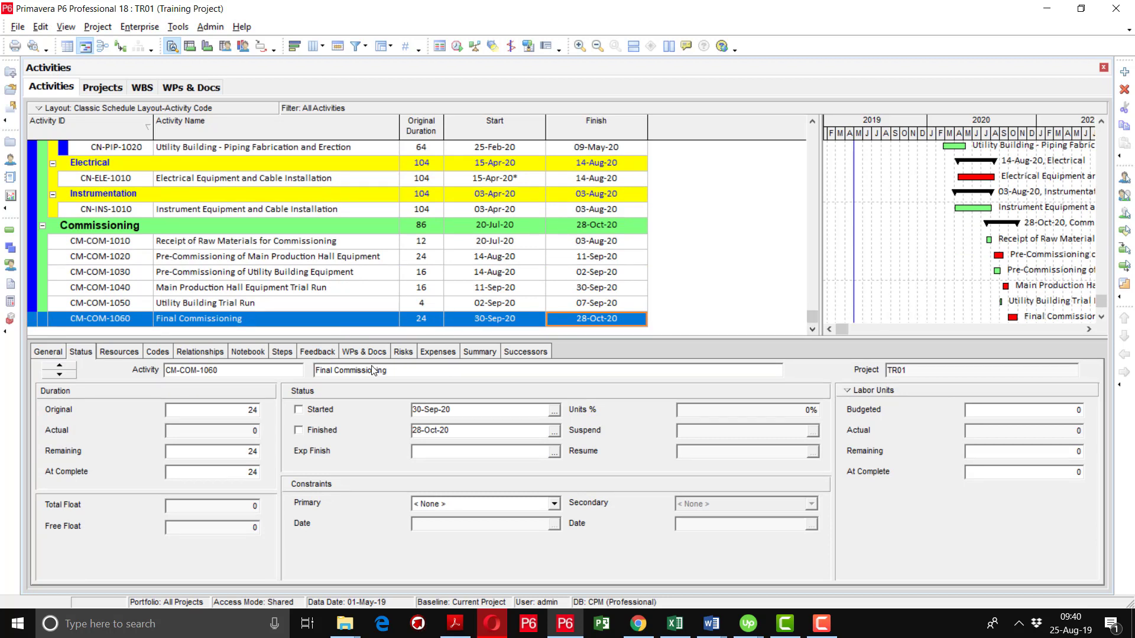
{"action": "left_click", "coordinate": [439, 505]}
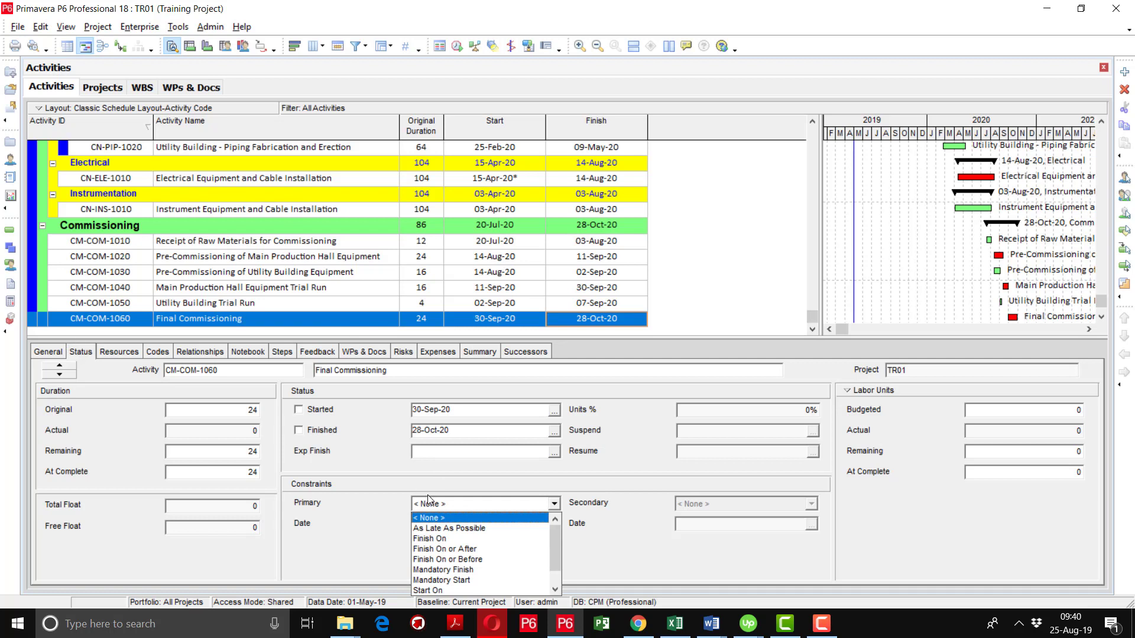
{"action": "left_click", "coordinate": [459, 571]}
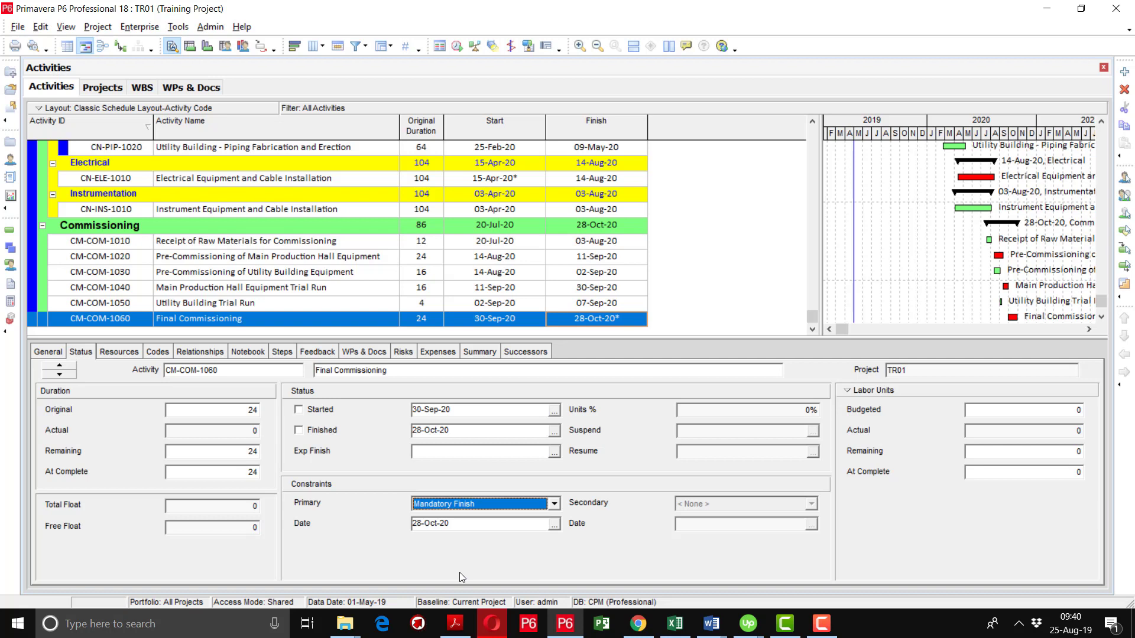
{"action": "left_click", "coordinate": [554, 523]}
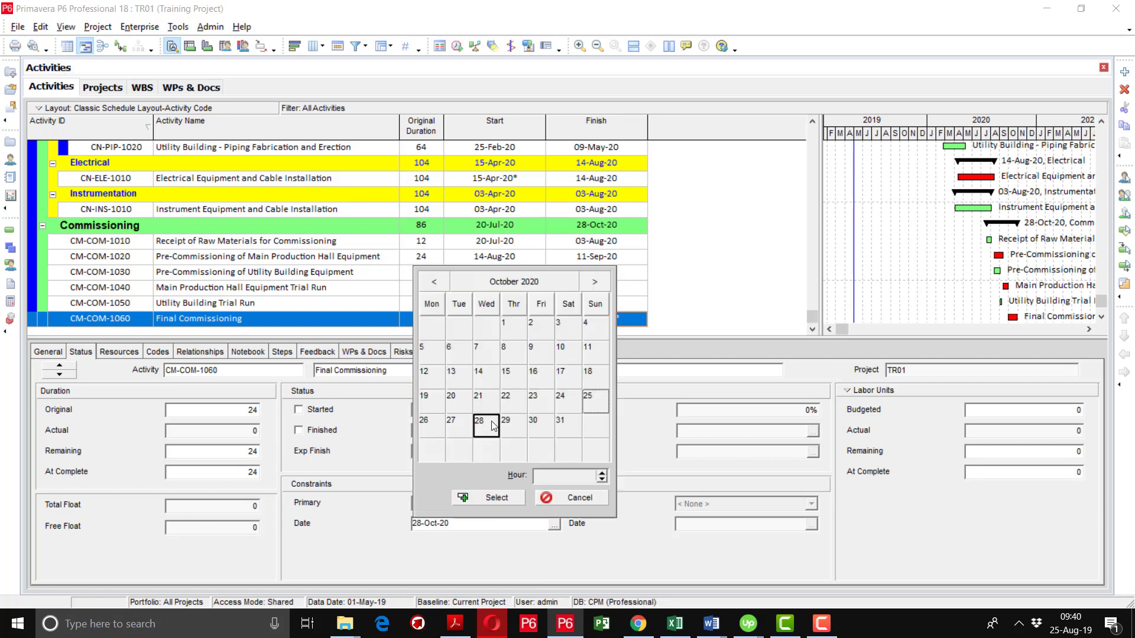
{"action": "double_click", "coordinate": [459, 400]}
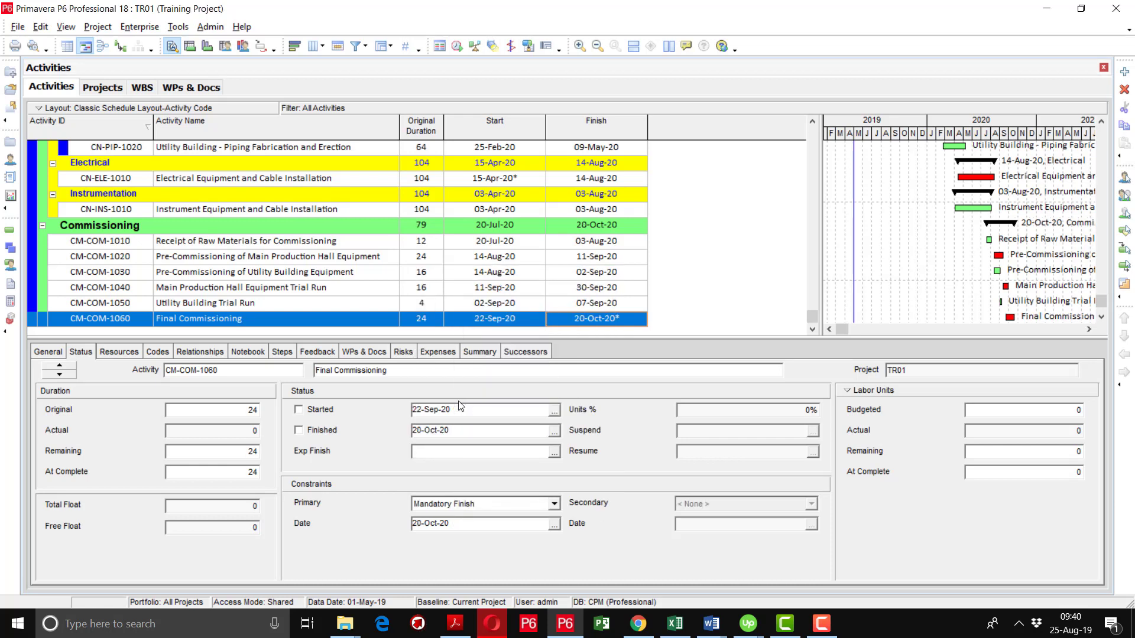
Examine the Training Project's overall dates and the commissioning activities after applying the mandatory finish constraint
{"action": "left_click_drag", "start_coordinate": [813, 323], "coordinate": [814, 122]}
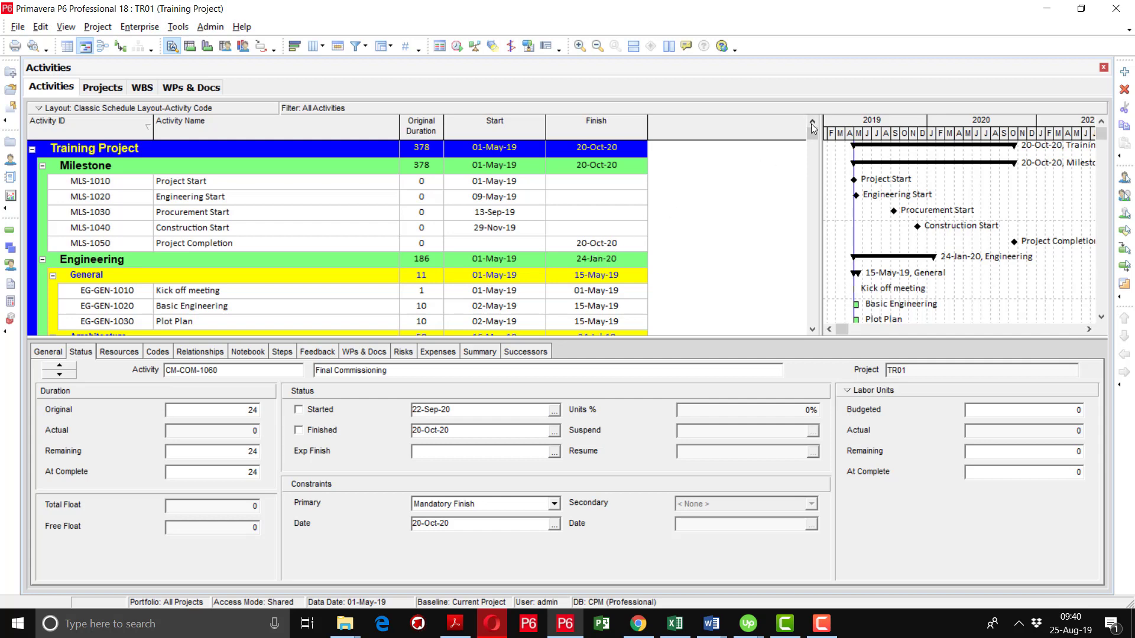
{"action": "left_click_drag", "start_coordinate": [812, 135], "coordinate": [807, 329]}
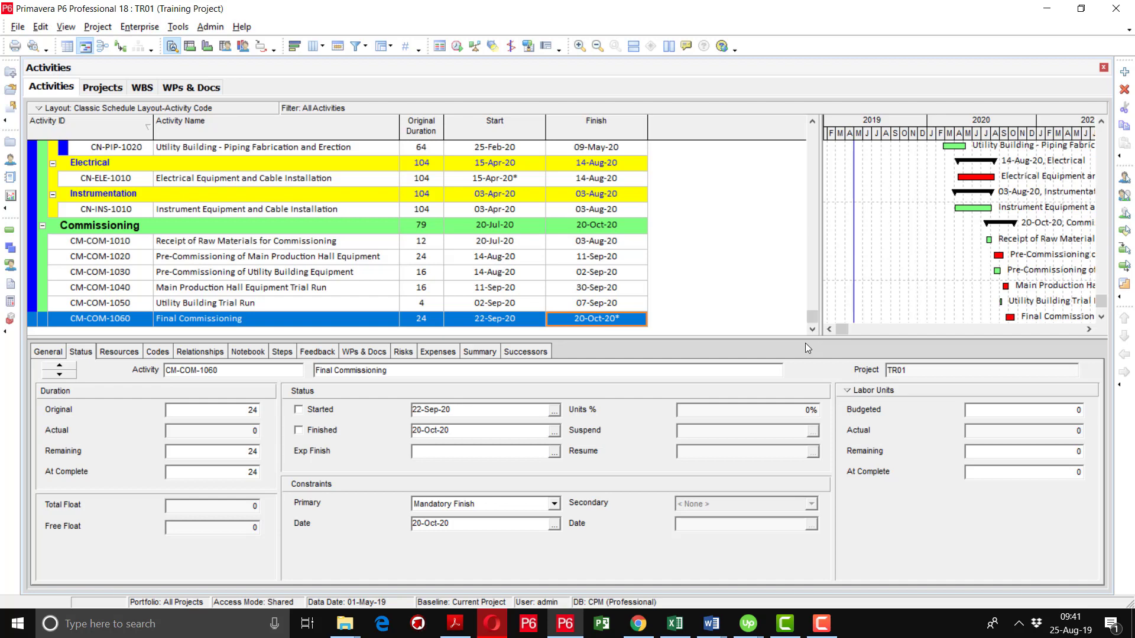
{"action": "left_click_drag", "start_coordinate": [814, 309], "coordinate": [815, 102]}
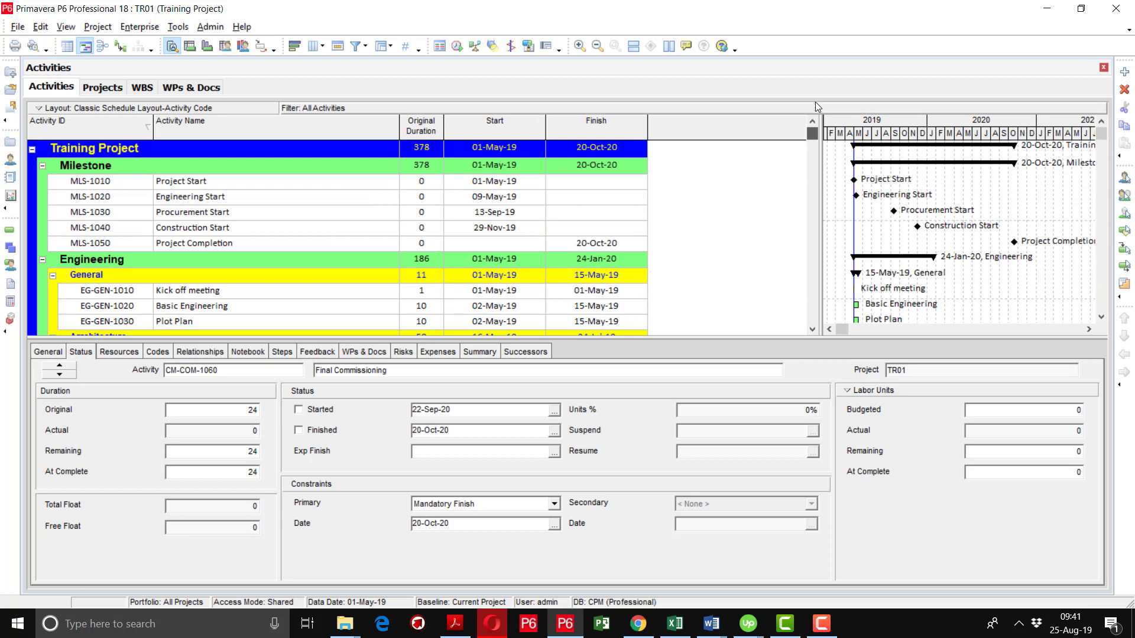
Open the activity table's column settings and search the available options for "constraint"
{"action": "right_click", "coordinate": [684, 126]}
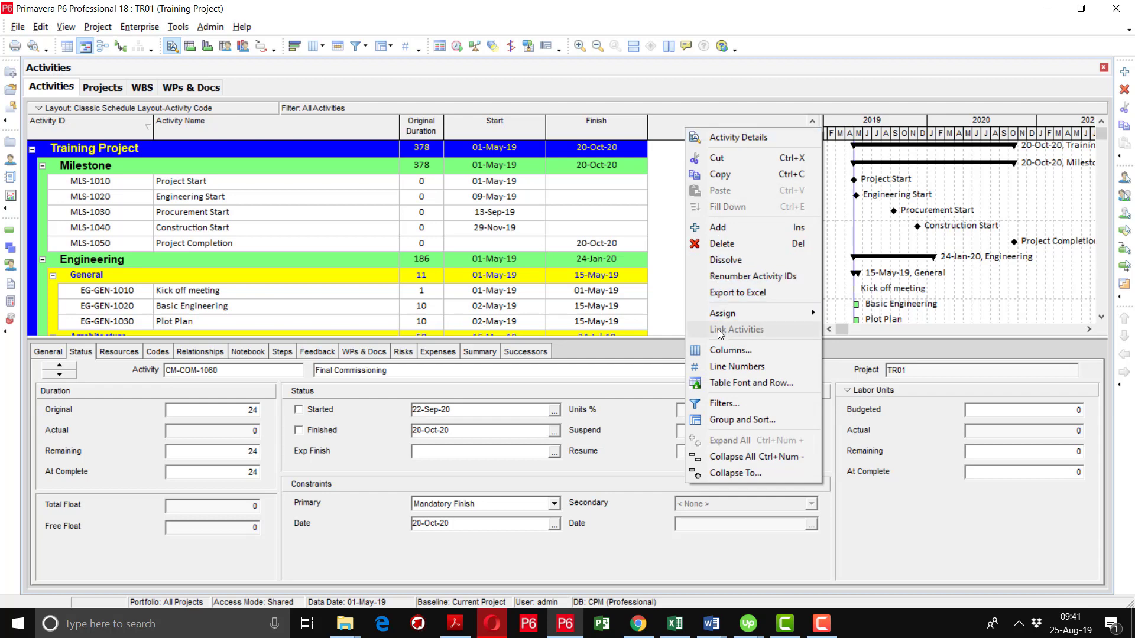
{"action": "left_click", "coordinate": [719, 350]}
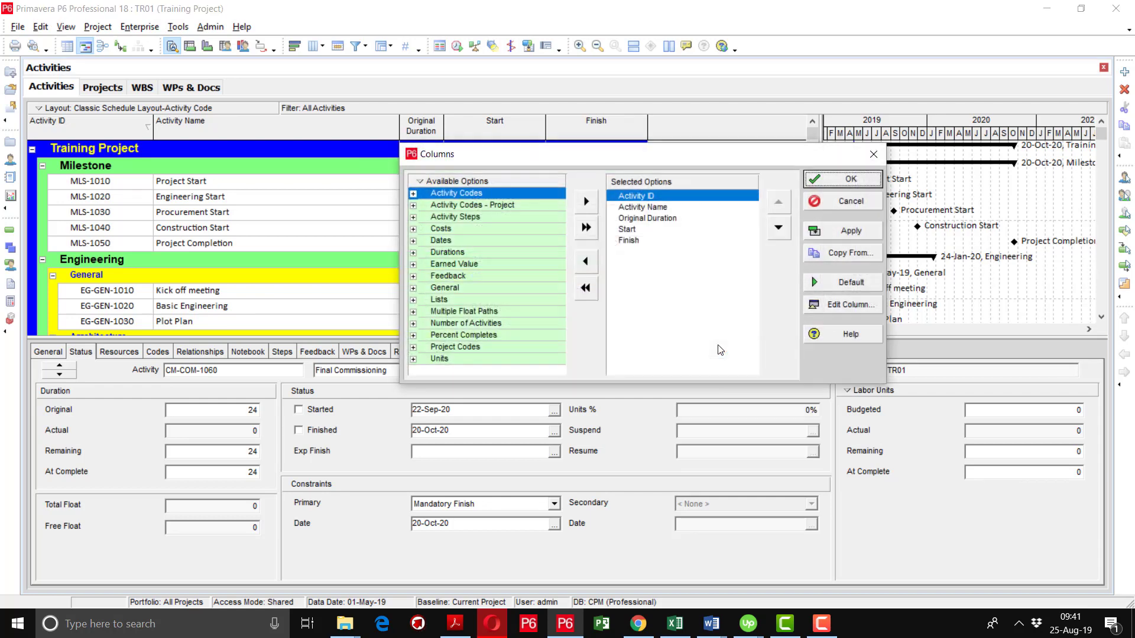
{"action": "left_click", "coordinate": [472, 180]}
{"action": "right_click", "coordinate": [463, 192]}
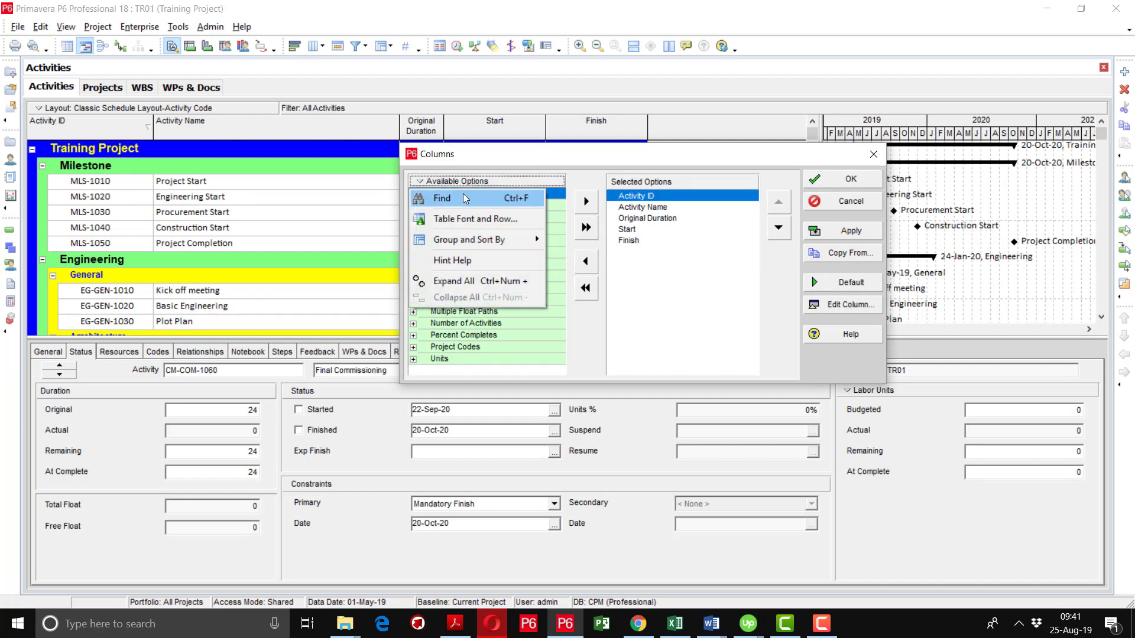
{"action": "left_click", "coordinate": [463, 193]}
{"action": "type", "text": "constrint"}
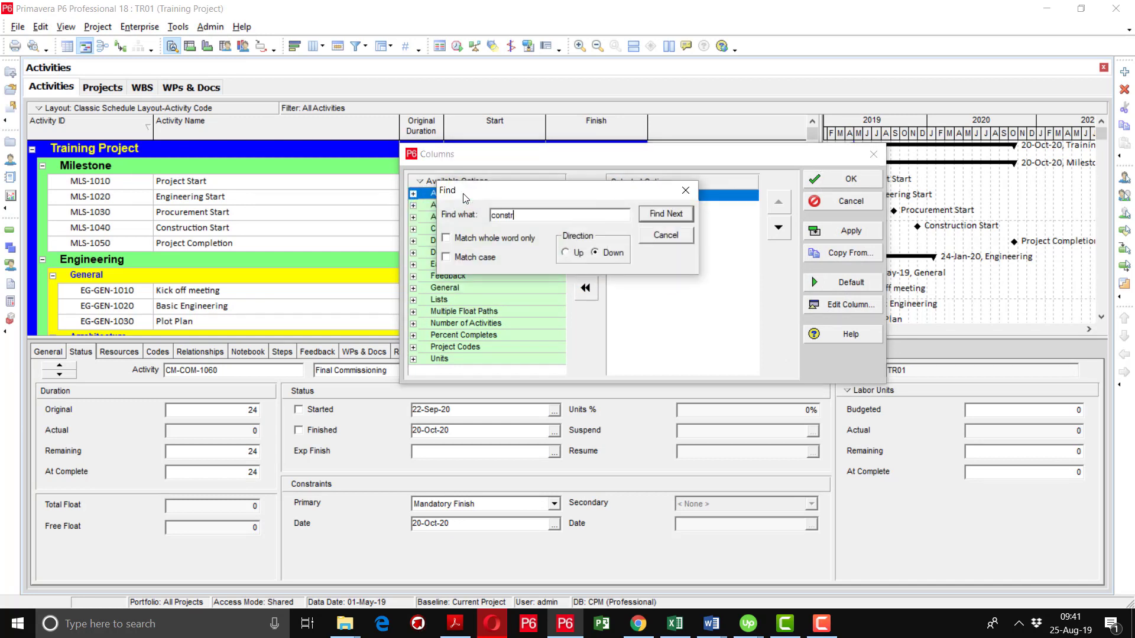
{"action": "key", "text": "BackSpace"}
{"action": "key", "text": "BackSpace"}
{"action": "key", "text": "BackSpace"}
{"action": "type", "text": "aint"}
{"action": "key", "text": "Return"}
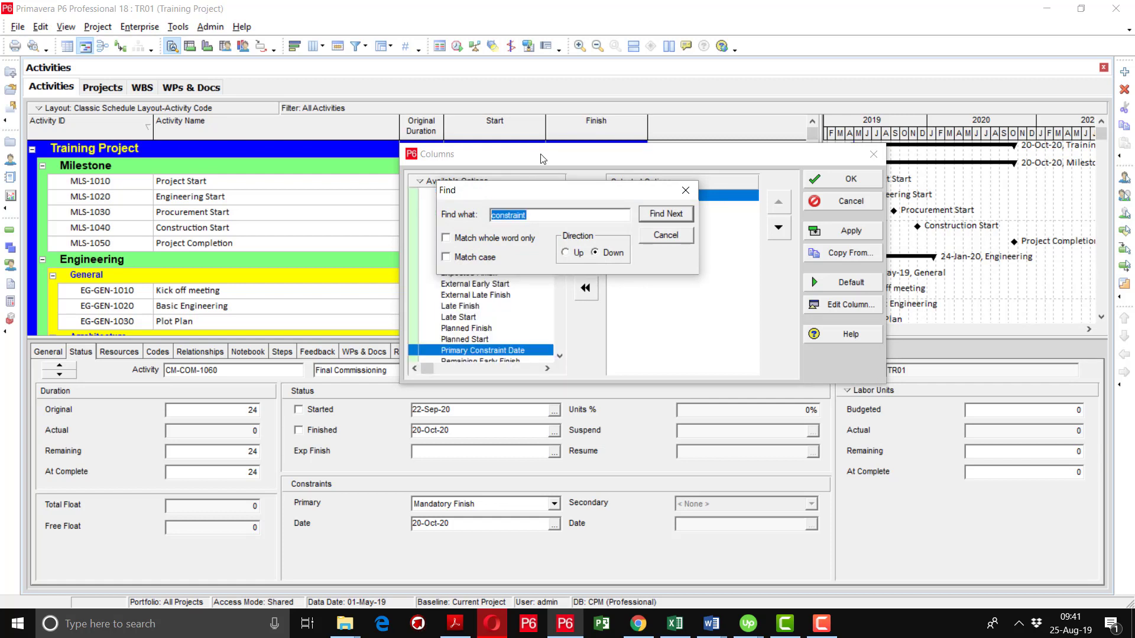
Find the Primary Constraint Date option among the date columns and add it to the selected columns
{"action": "left_click_drag", "start_coordinate": [543, 158], "coordinate": [399, 144]}
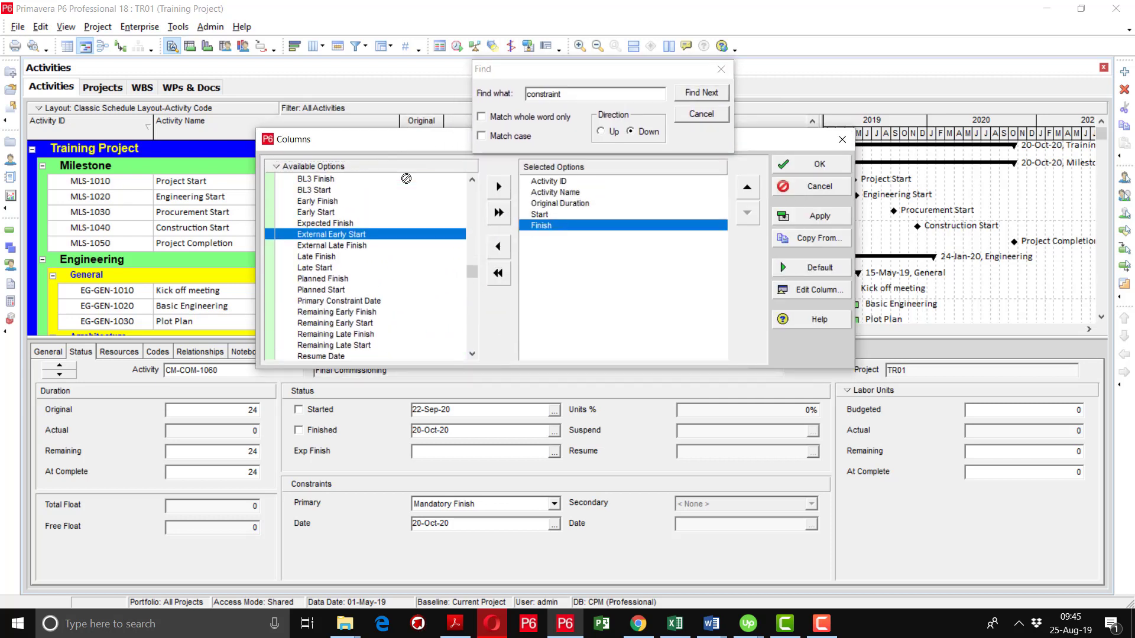
{"action": "scroll", "coordinate": [406, 178], "scroll_direction": "up", "scroll_amount": 5}
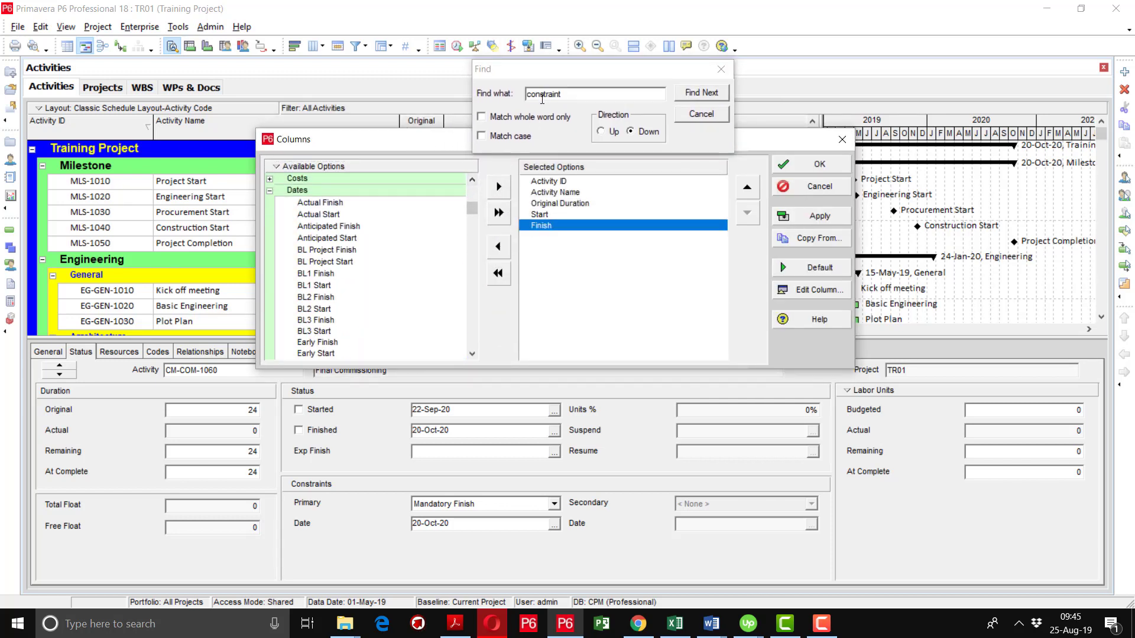
{"action": "left_click", "coordinate": [576, 89]}
{"action": "left_click", "coordinate": [701, 93]}
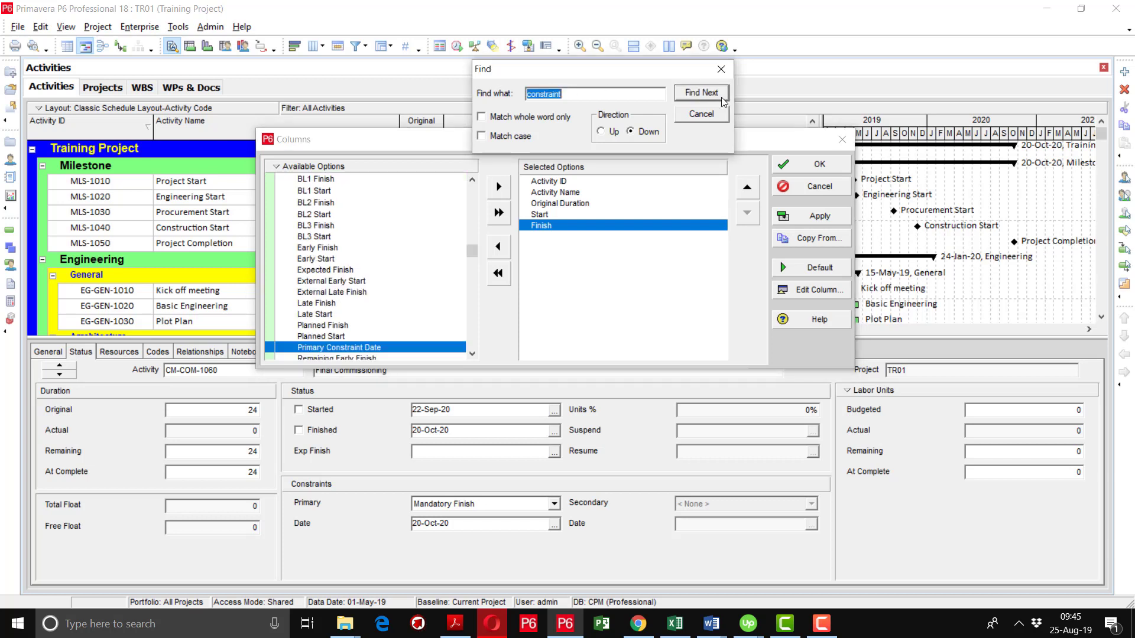
{"action": "double_click", "coordinate": [451, 351]}
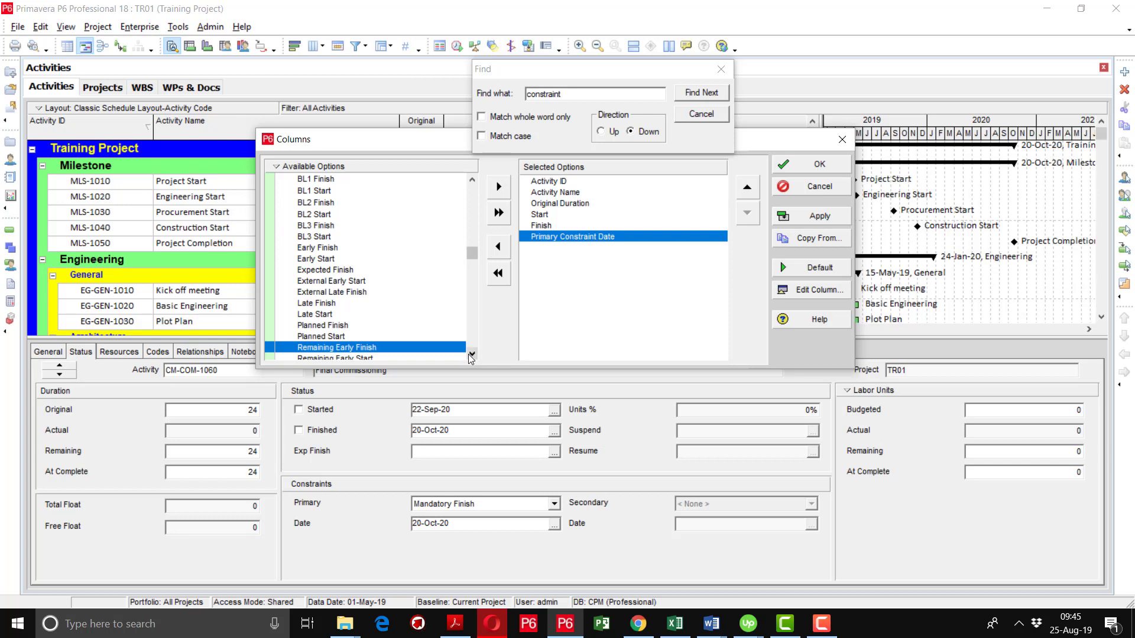
Continue the "constraint" search to the general options and add Primary Constraint to the selected columns
{"action": "left_click", "coordinate": [473, 354]}
{"action": "left_click", "coordinate": [472, 354]}
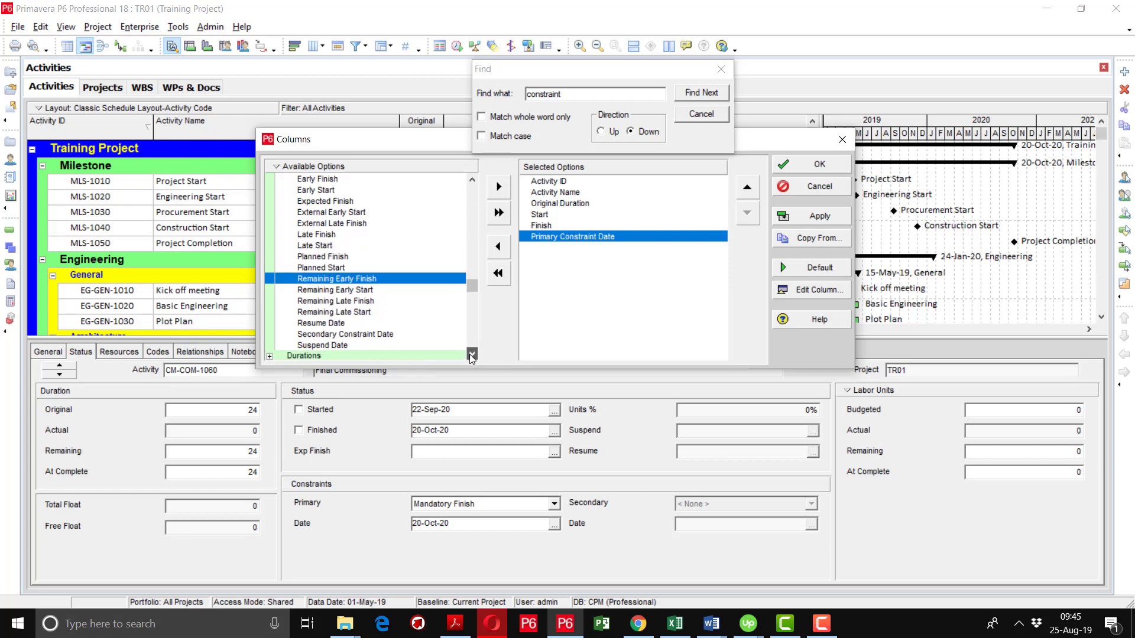
{"action": "left_click", "coordinate": [473, 355]}
{"action": "left_click", "coordinate": [585, 93]}
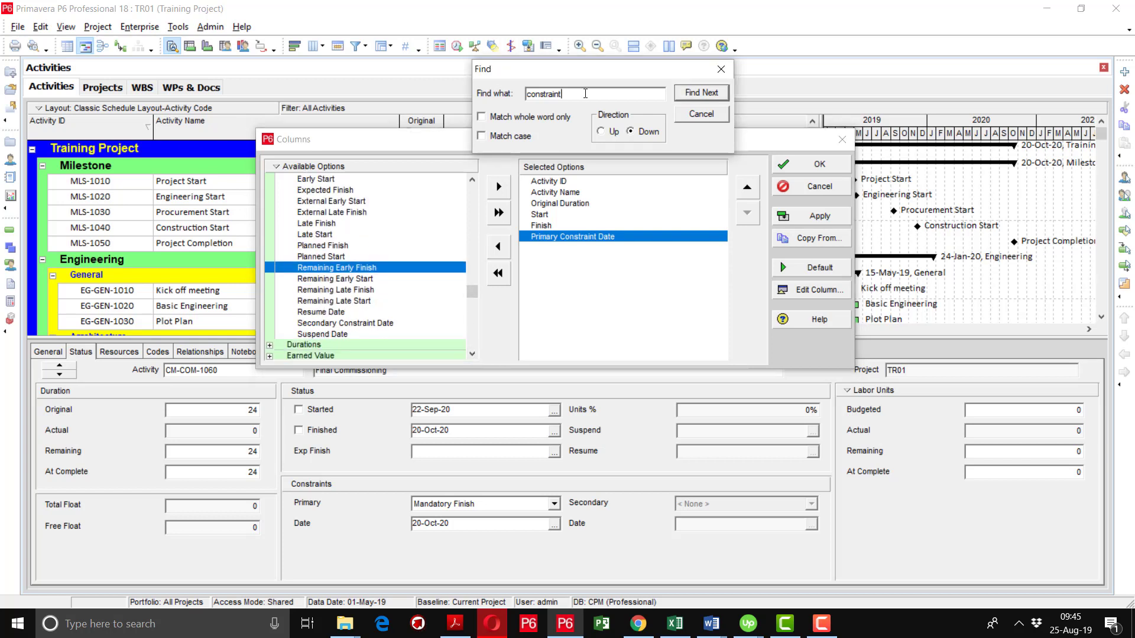
{"action": "key", "text": "Return"}
{"action": "key", "text": "Return"}
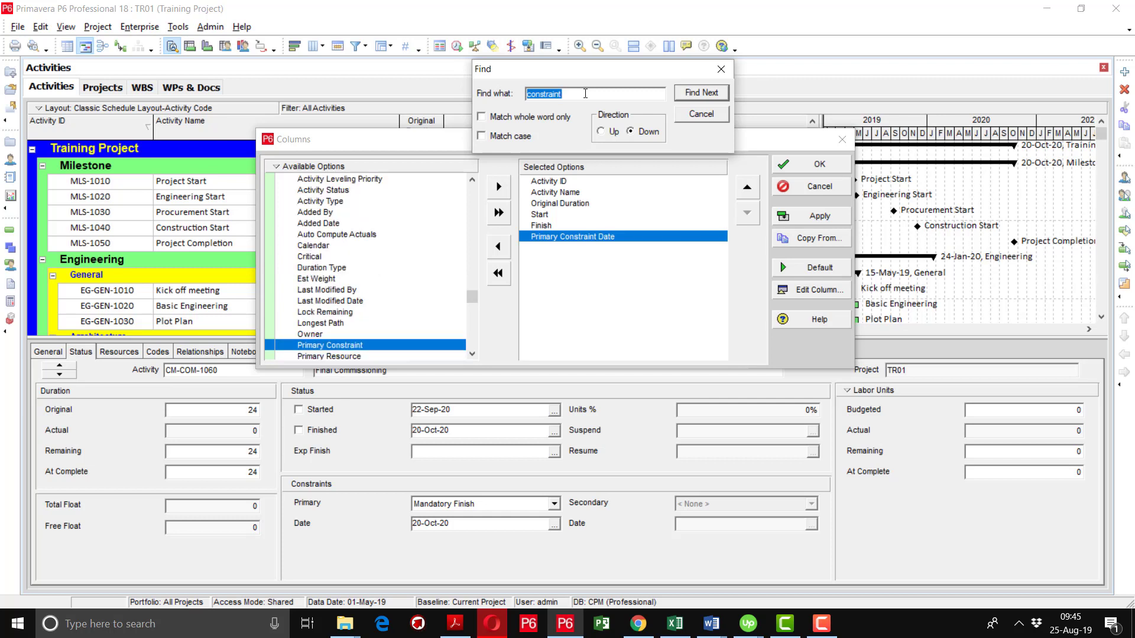
{"action": "double_click", "coordinate": [396, 347]}
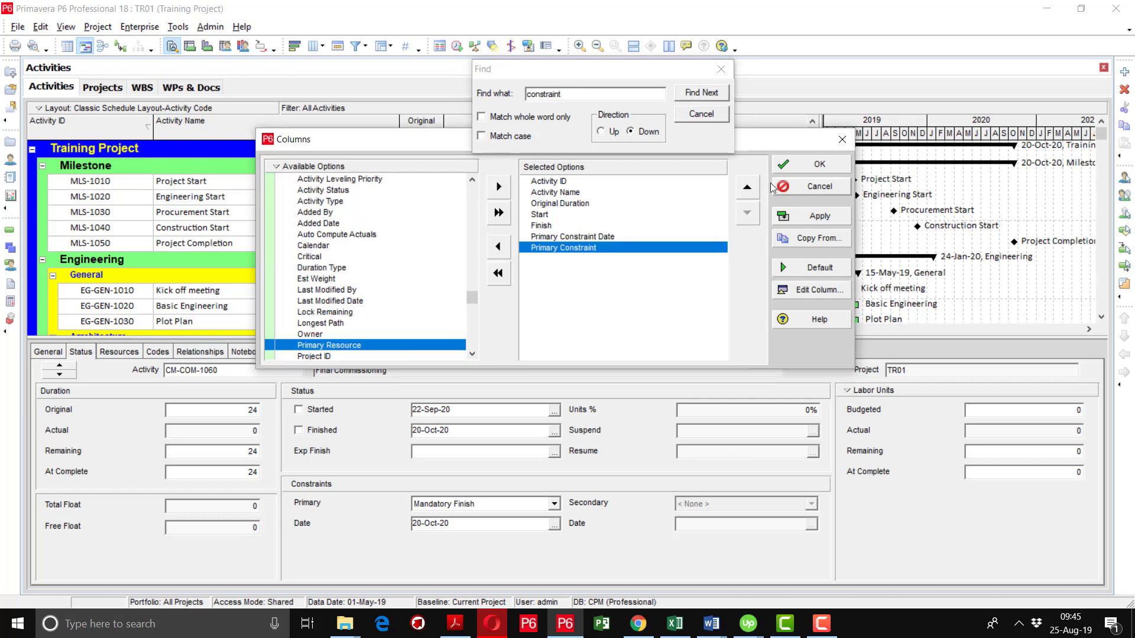
Place Primary Constraint before Primary Constraint Date, apply the columns, and widen the table and the Primary Constraint column to show them fully
{"action": "left_click", "coordinate": [744, 190]}
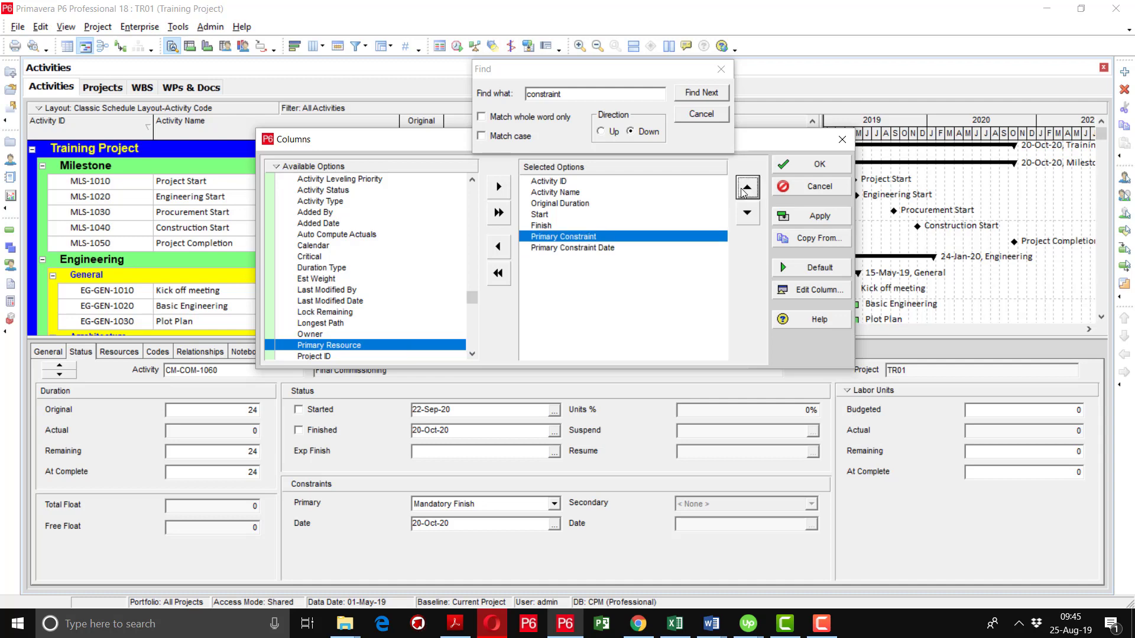
{"action": "left_click", "coordinate": [805, 216]}
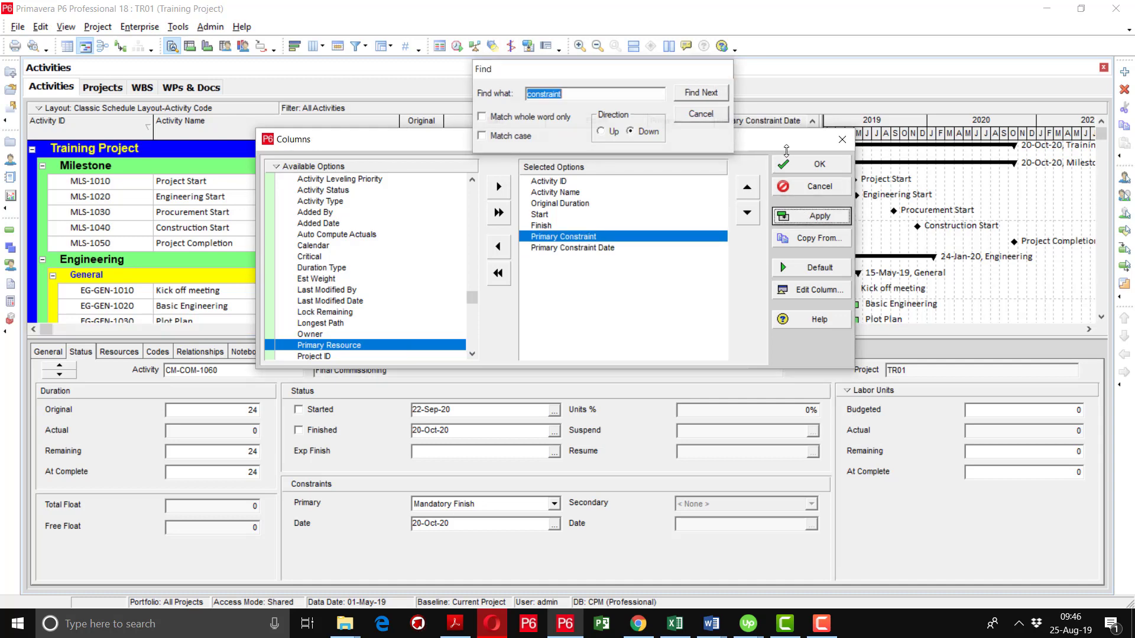
{"action": "left_click", "coordinate": [721, 70]}
{"action": "left_click", "coordinate": [798, 166]}
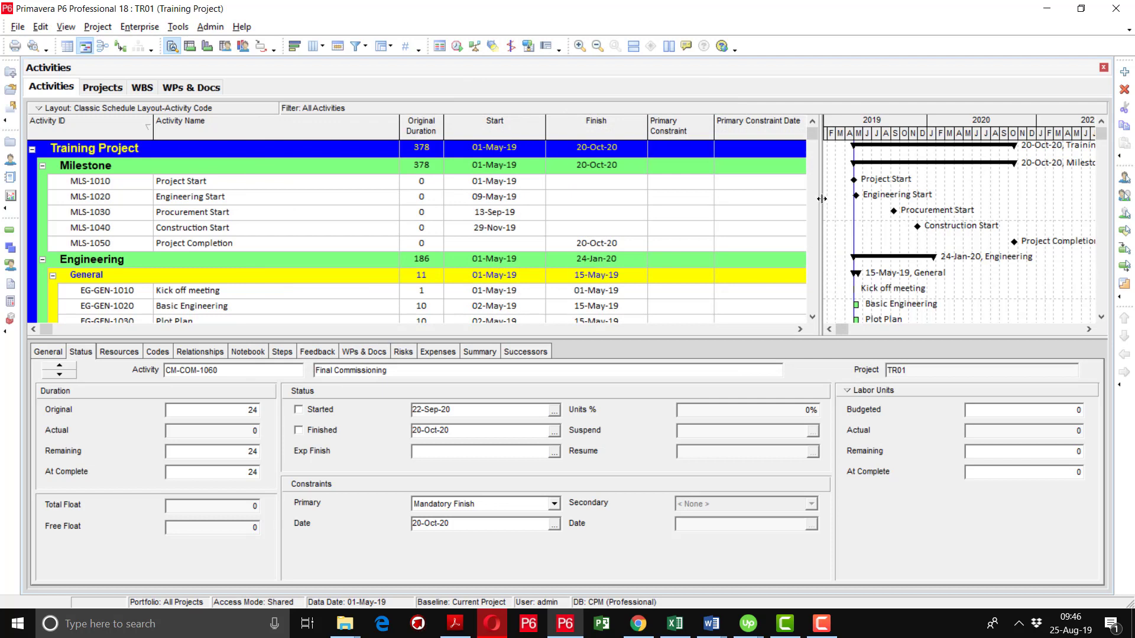
{"action": "left_click_drag", "start_coordinate": [821, 198], "coordinate": [895, 199]}
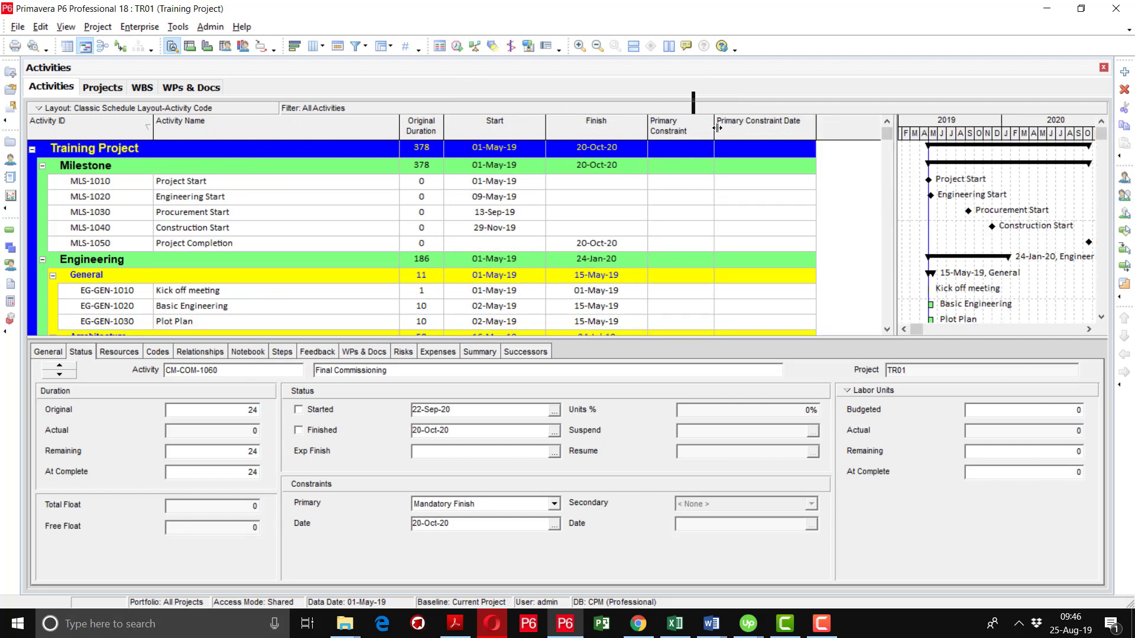
{"action": "left_click_drag", "start_coordinate": [715, 128], "coordinate": [734, 127]}
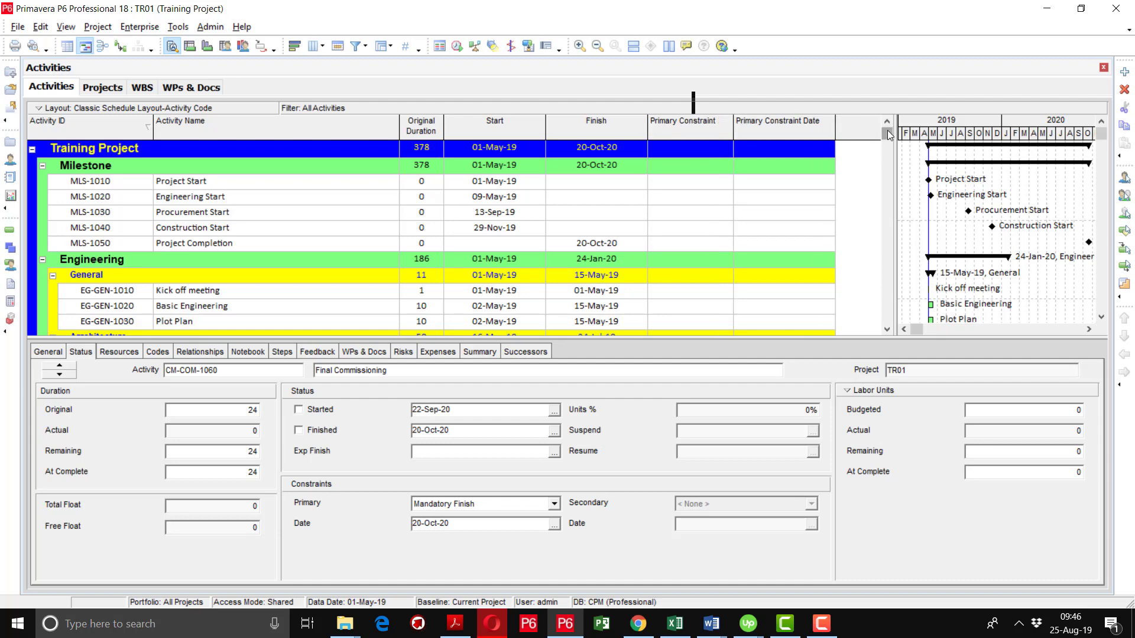
Examine the primary constraint types and dates of Electrical Equipment and Cable Installation (CN-ELE-1010) and Final Commissioning (CM-COM-1060) in the new columns
{"action": "left_click_drag", "start_coordinate": [888, 135], "coordinate": [888, 303]}
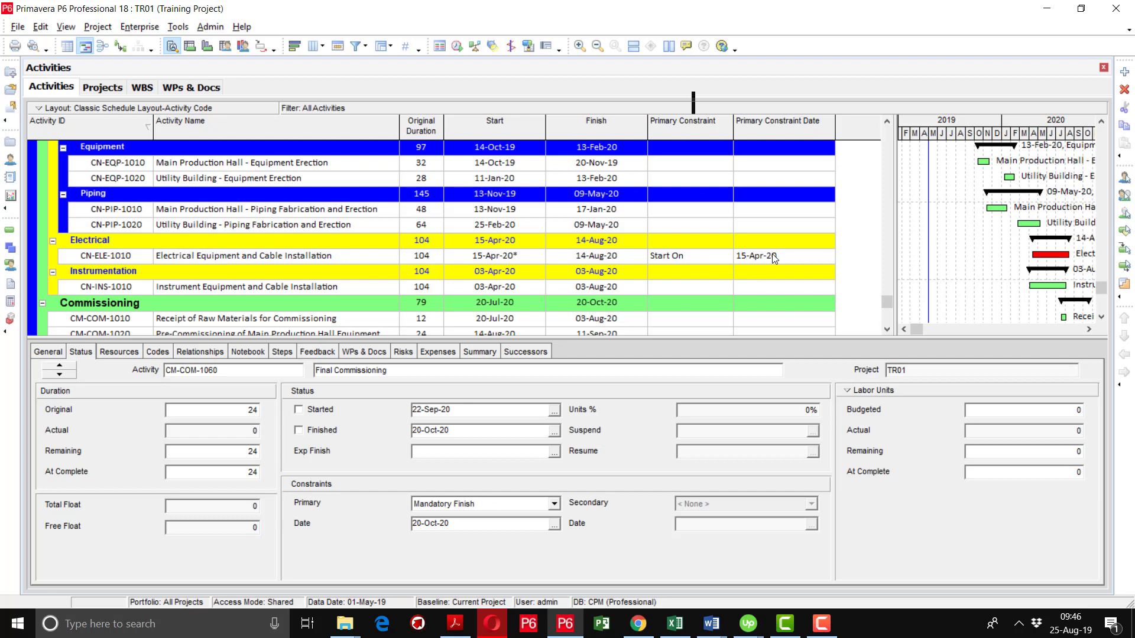
{"action": "left_click", "coordinate": [708, 259]}
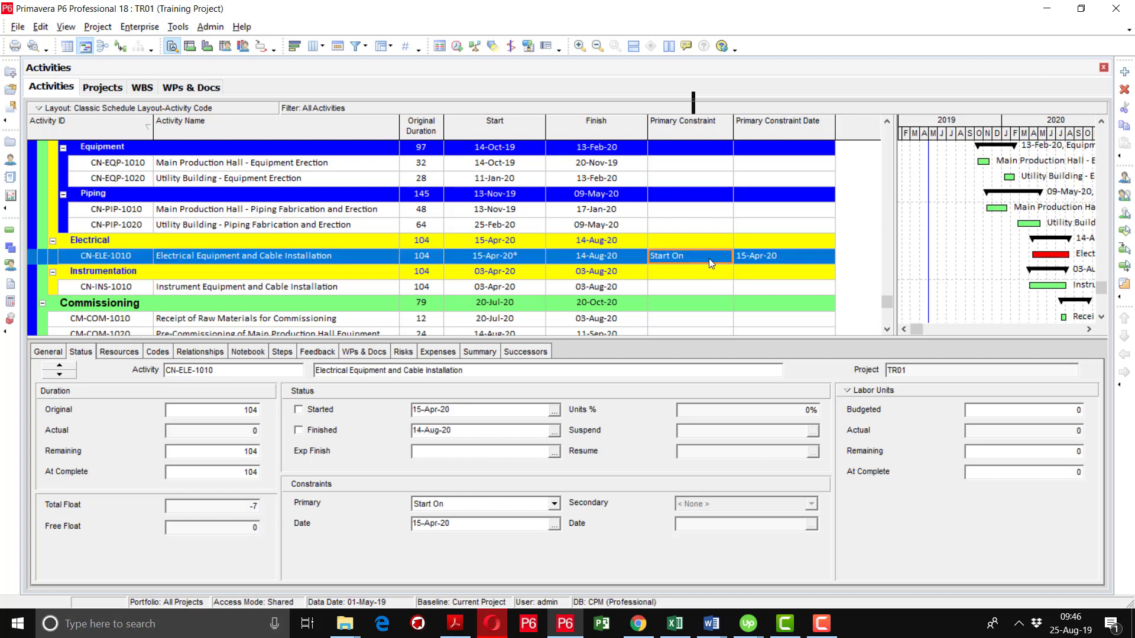
{"action": "left_click", "coordinate": [709, 259]}
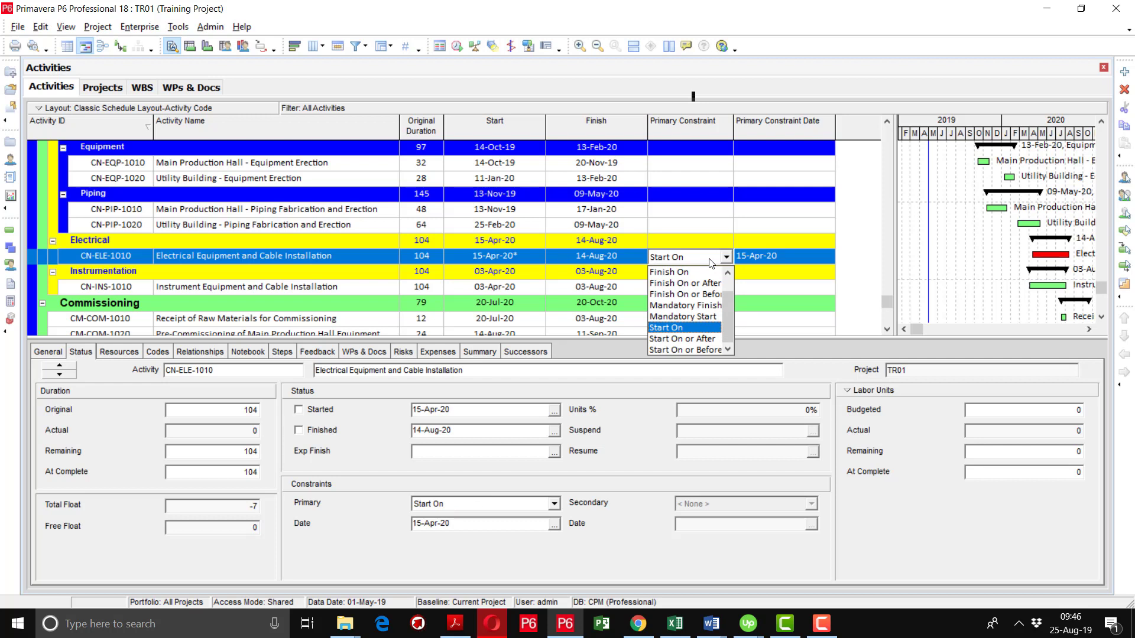
{"action": "left_click", "coordinate": [711, 264]}
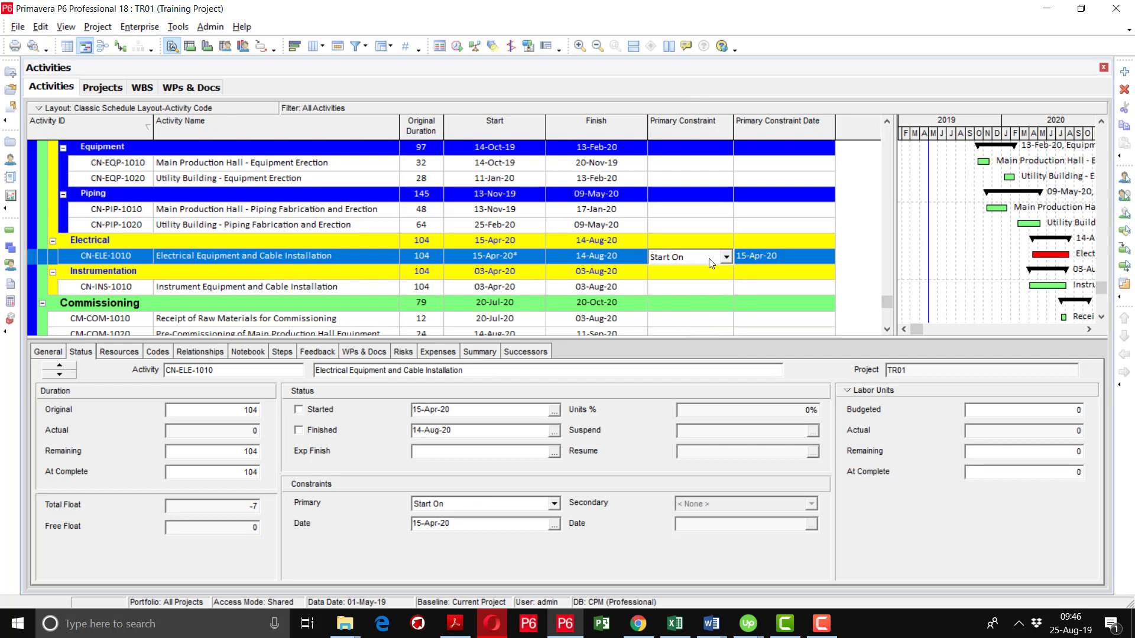
{"action": "left_click", "coordinate": [830, 260]}
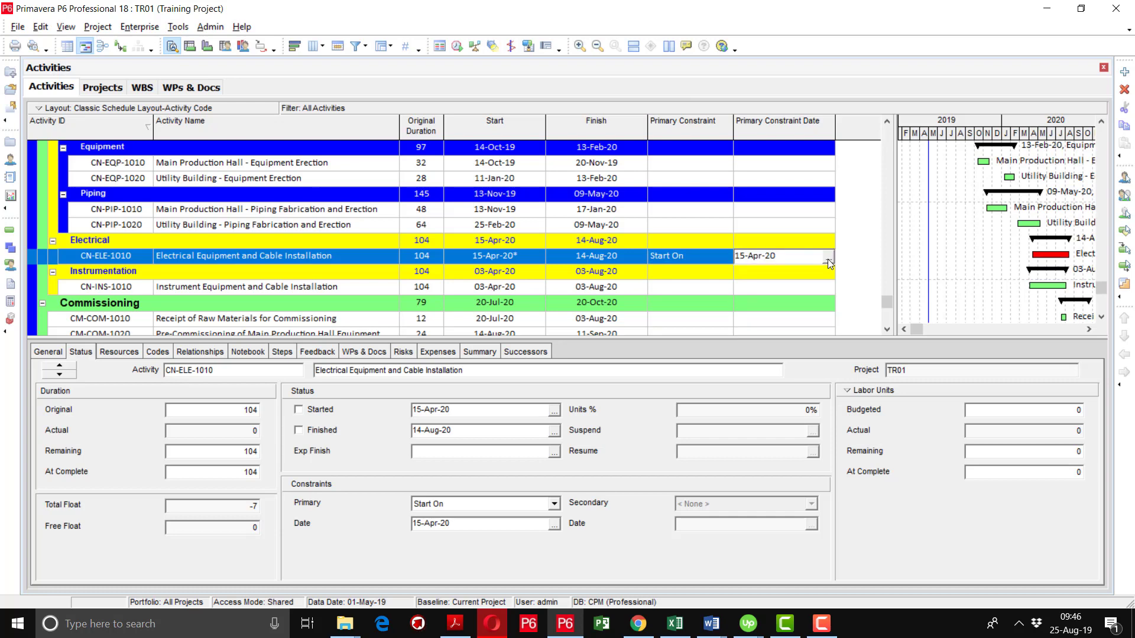
{"action": "key", "text": "Return"}
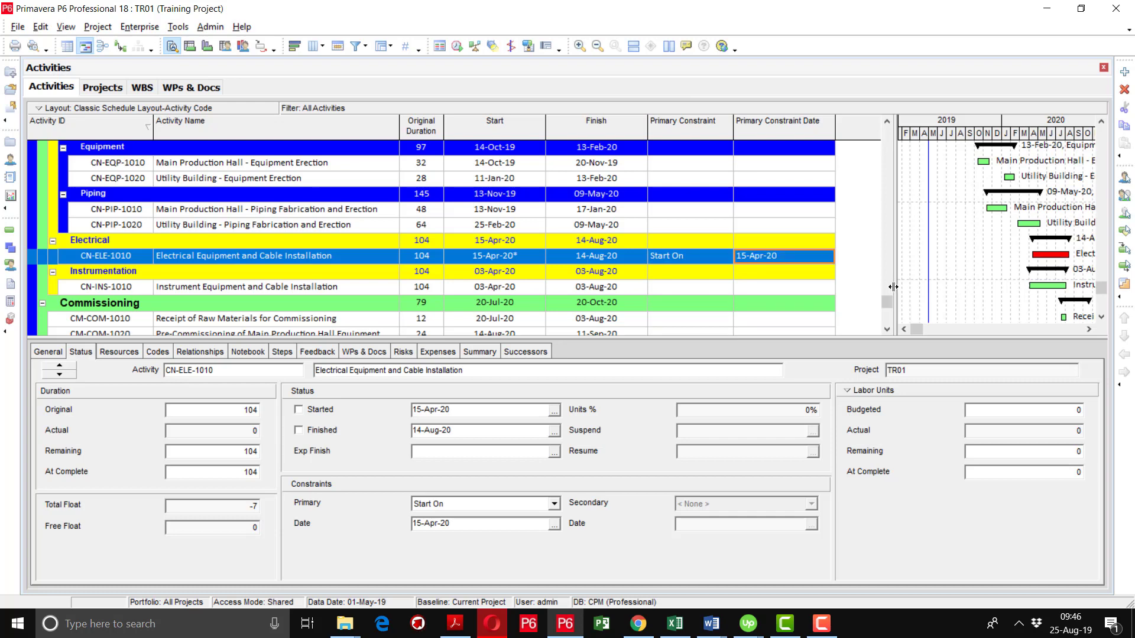
{"action": "left_click_drag", "start_coordinate": [889, 300], "coordinate": [887, 325]}
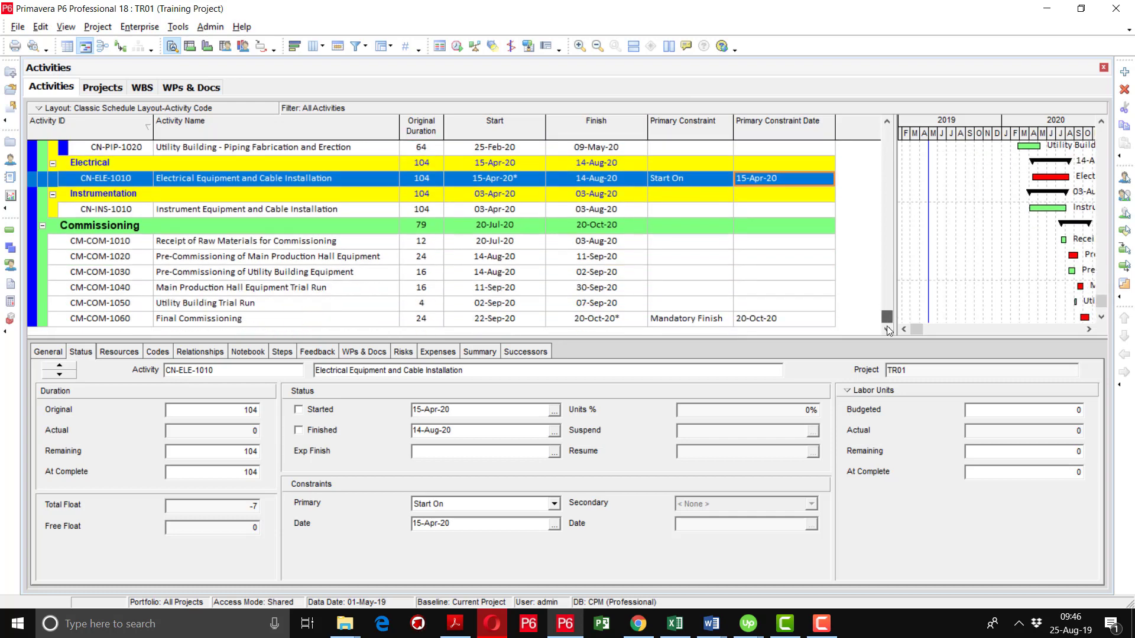
{"action": "left_click", "coordinate": [714, 323]}
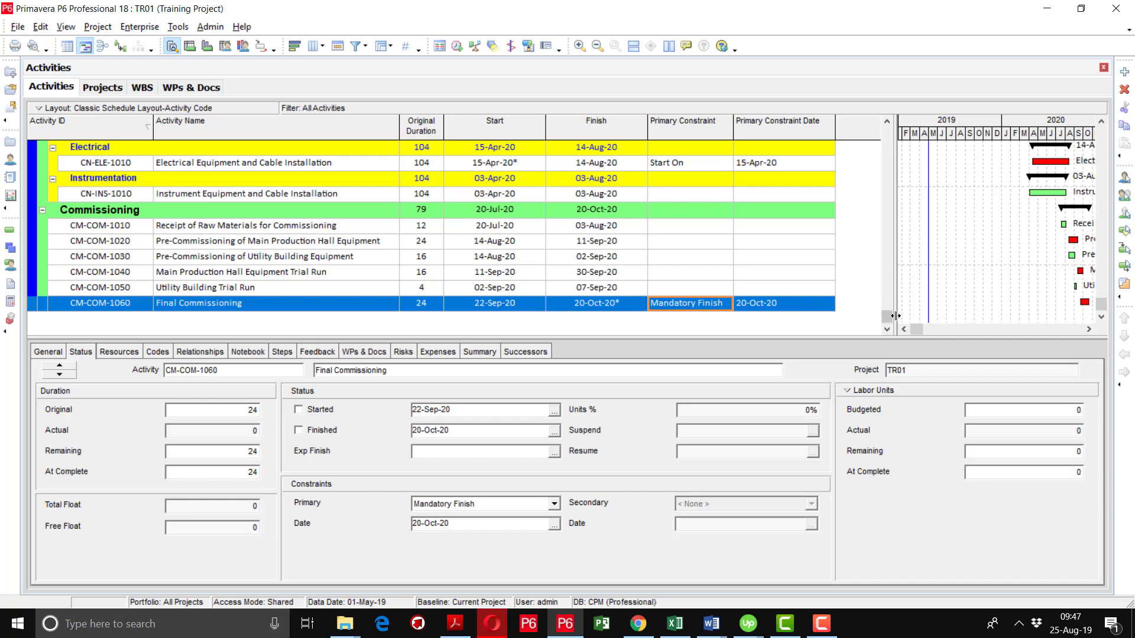
{"action": "scroll", "coordinate": [889, 323], "scroll_direction": "up", "scroll_amount": 1}
{"action": "left_click_drag", "start_coordinate": [888, 323], "coordinate": [889, 103]}
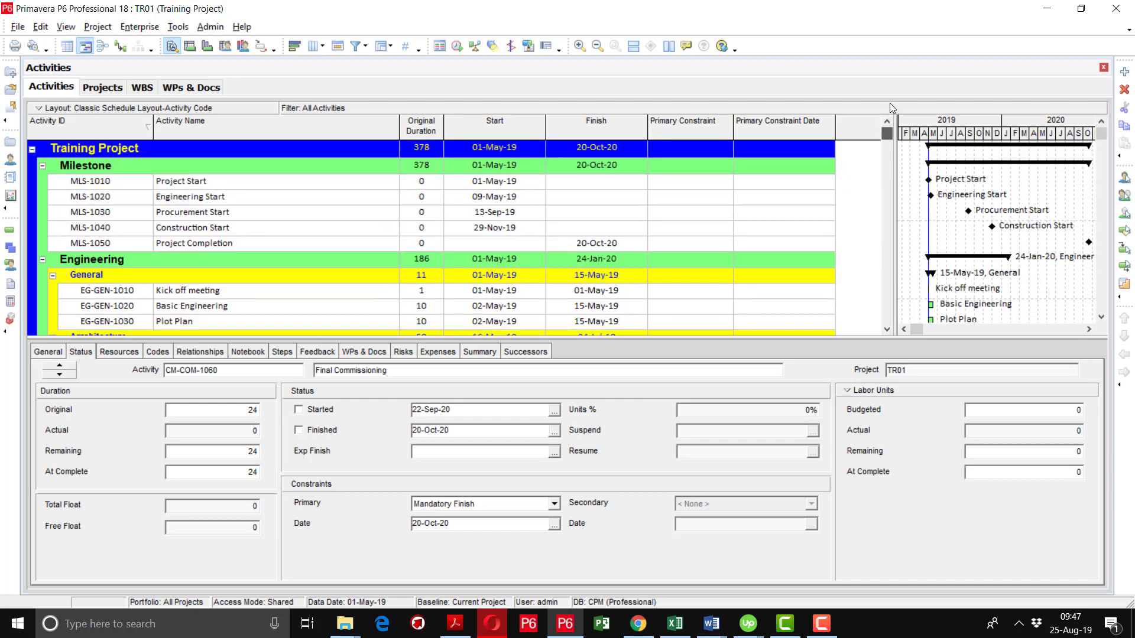
Open the scheduling log and review its exceptions and the list of activities with constraints, then close it
{"action": "left_click", "coordinate": [459, 47]}
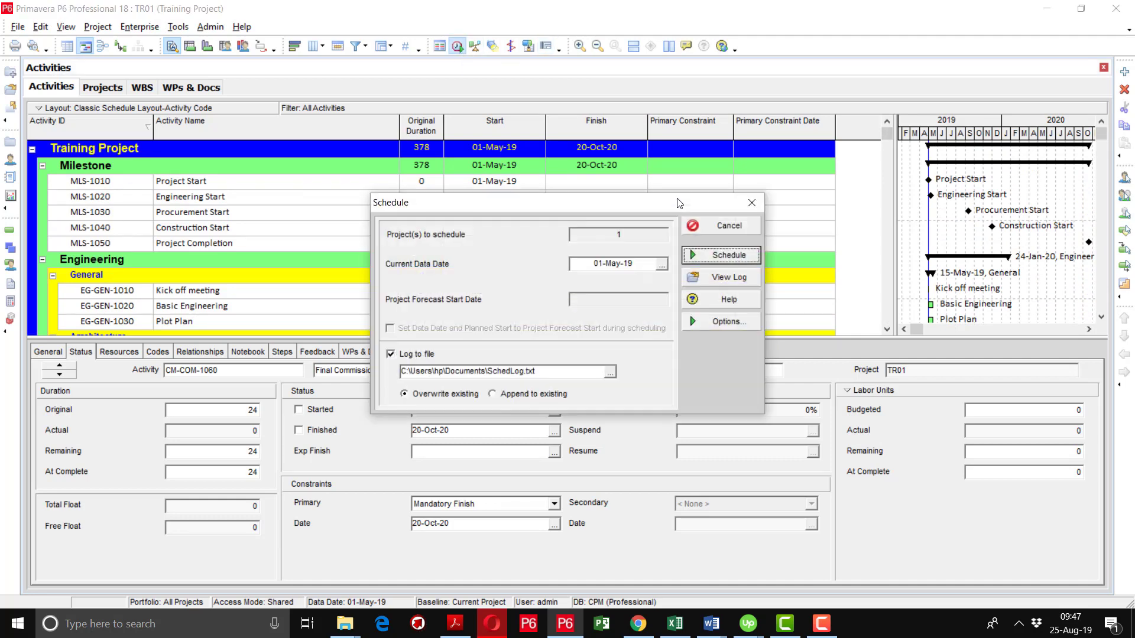
{"action": "left_click", "coordinate": [715, 278]}
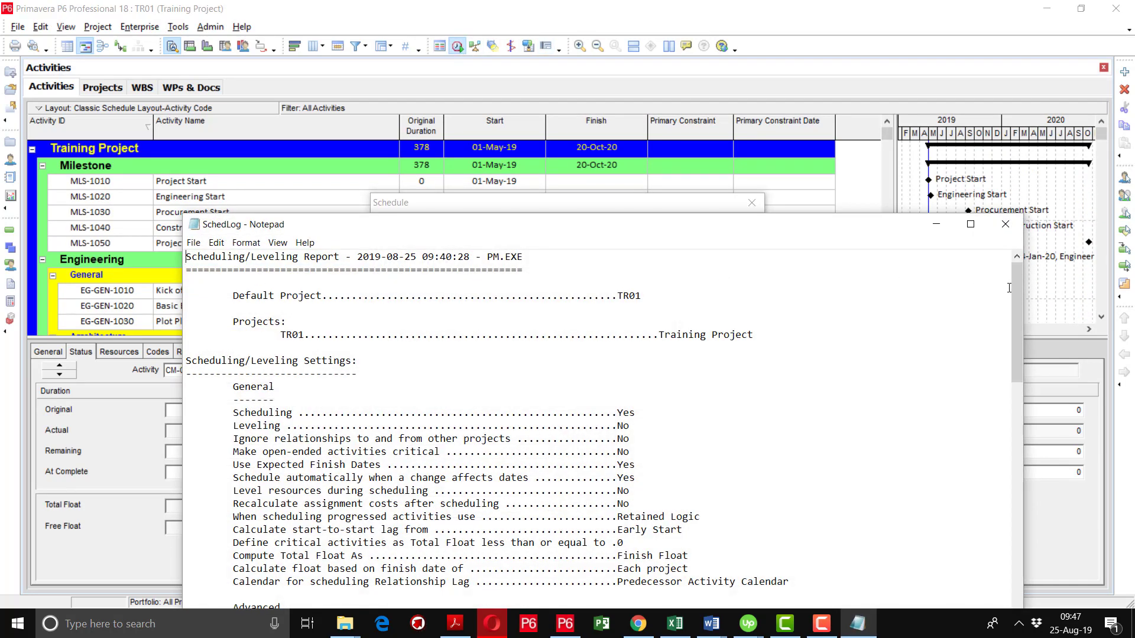
{"action": "left_click_drag", "start_coordinate": [1015, 293], "coordinate": [1010, 550]}
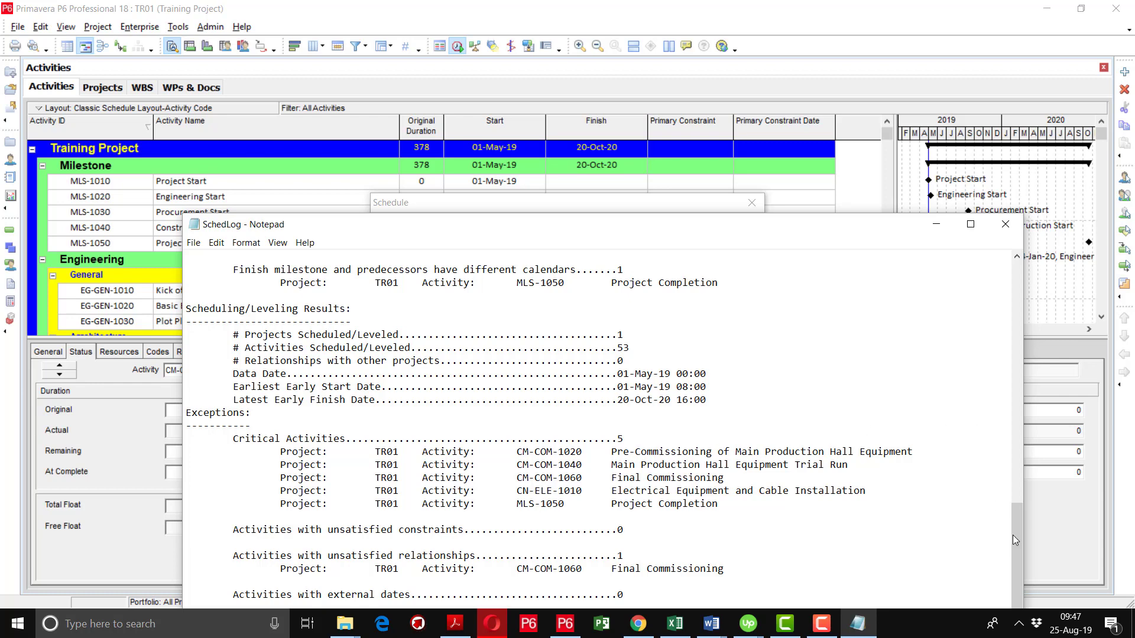
{"action": "left_click_drag", "start_coordinate": [1014, 538], "coordinate": [1021, 416]}
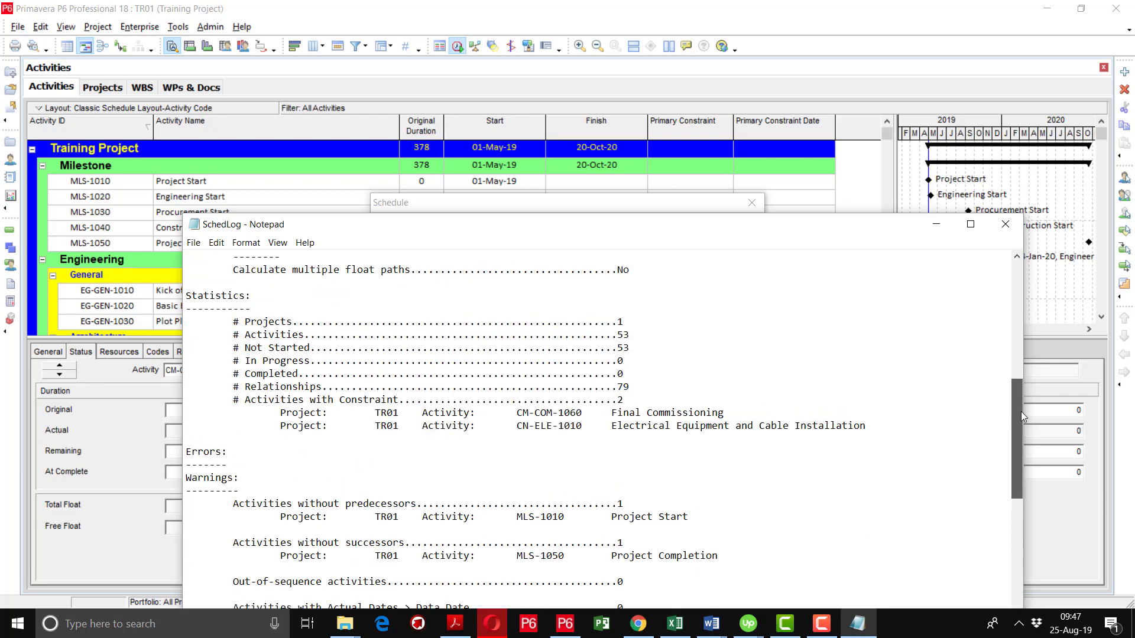
{"action": "left_click_drag", "start_coordinate": [868, 426], "coordinate": [183, 395]}
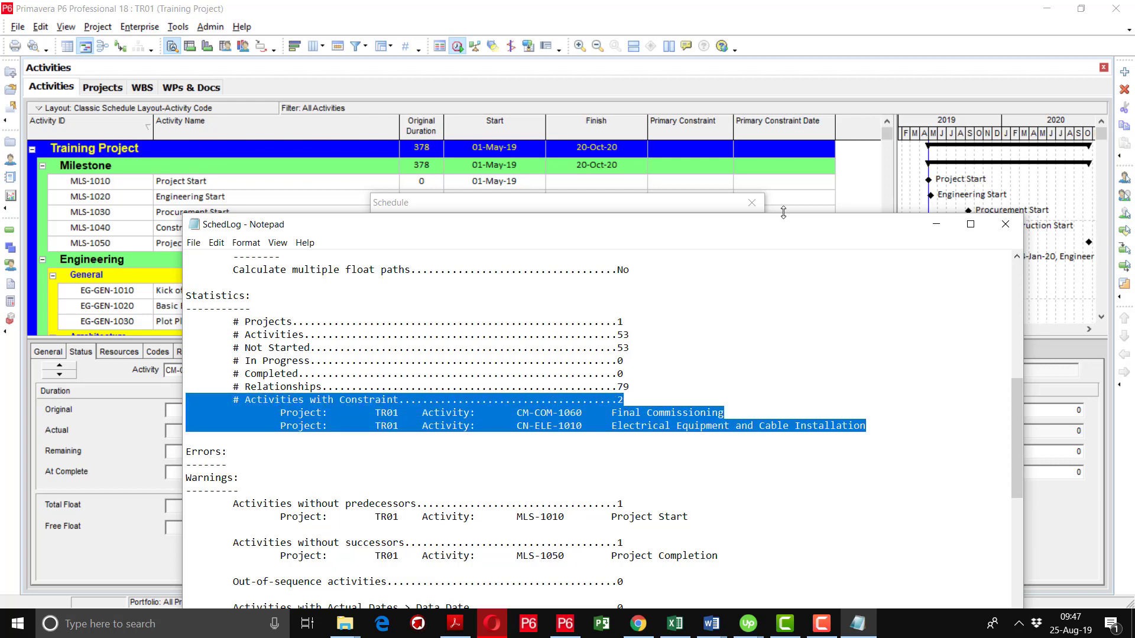
{"action": "left_click", "coordinate": [1005, 224]}
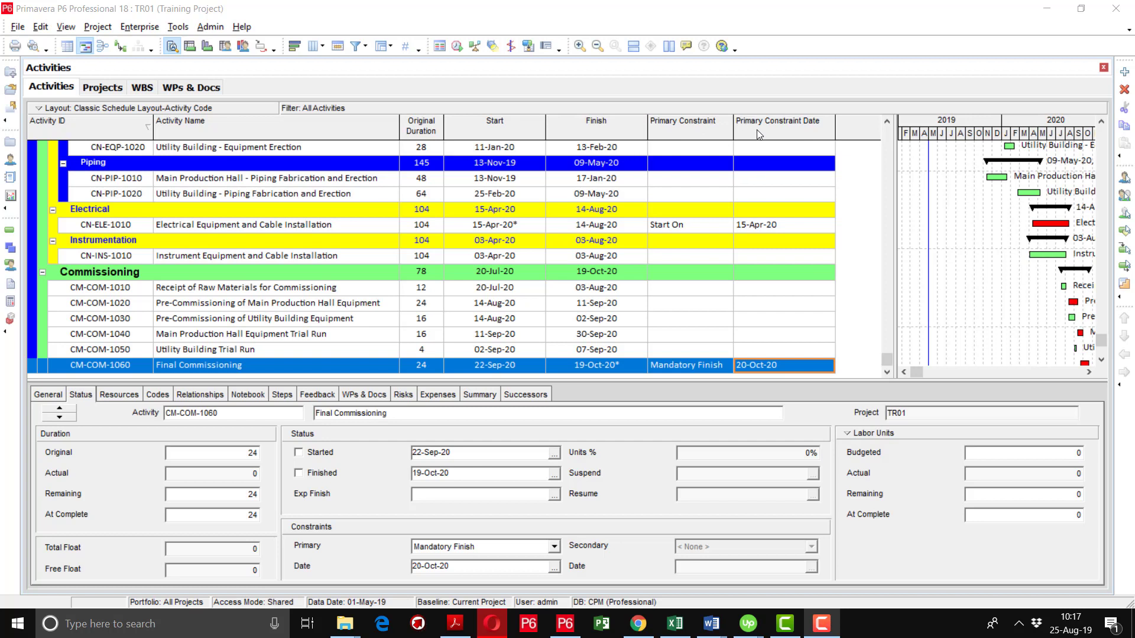
Set the primary constraint of Final Commissioning (CM-COM-1060) to None and check the project's overall dates
{"action": "left_click", "coordinate": [722, 369]}
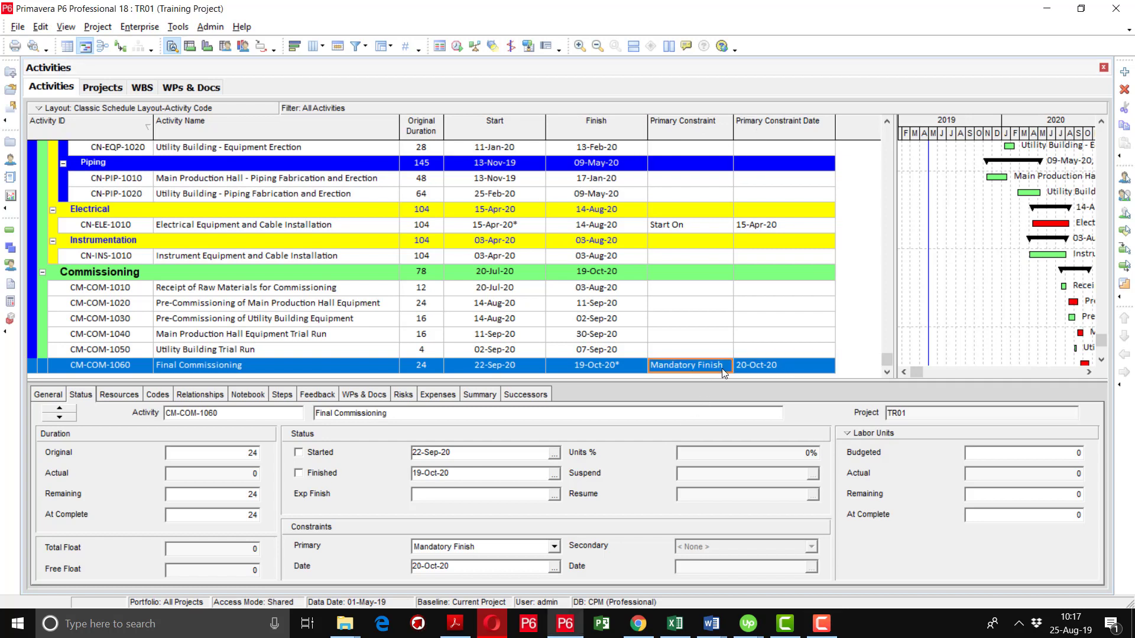
{"action": "left_click", "coordinate": [722, 369]}
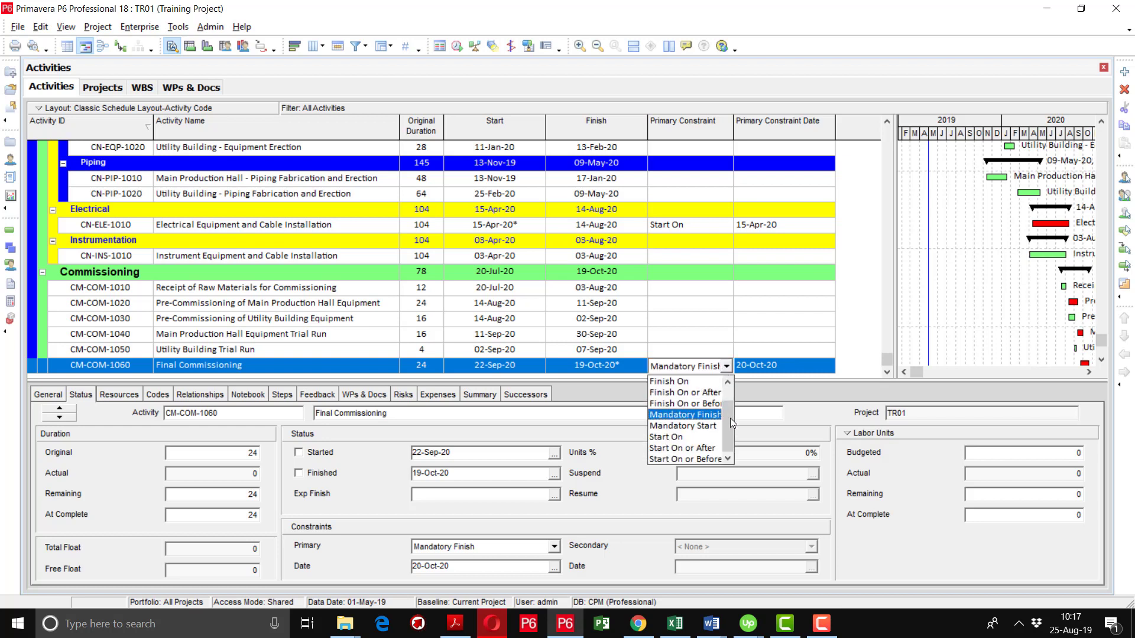
{"action": "scroll", "coordinate": [730, 417], "scroll_direction": "up", "scroll_amount": 1}
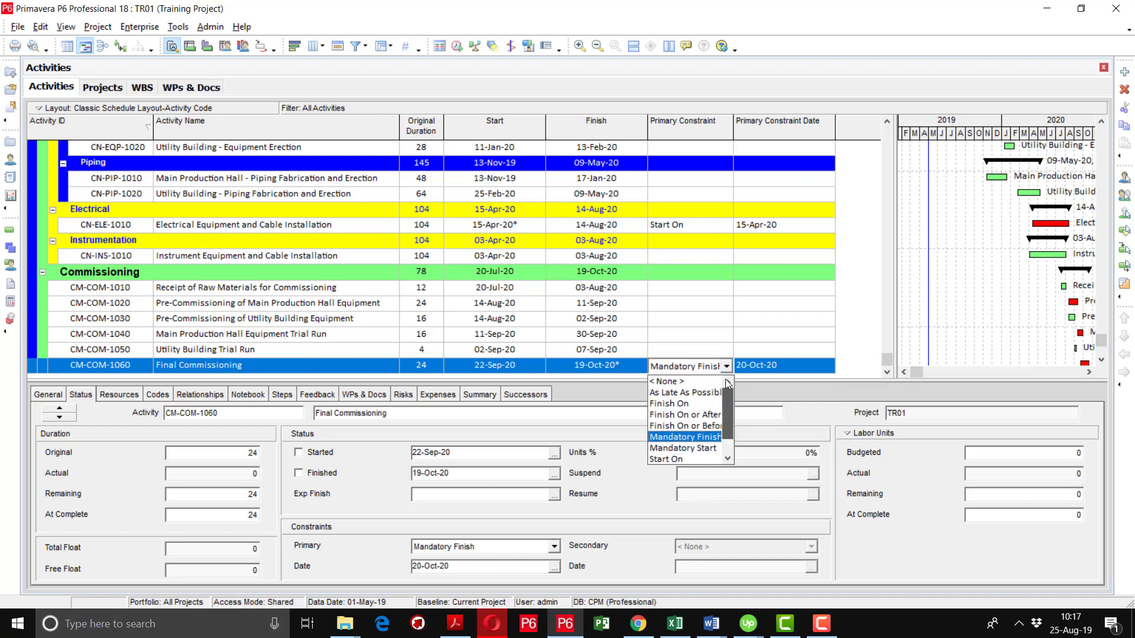
{"action": "left_click", "coordinate": [693, 382]}
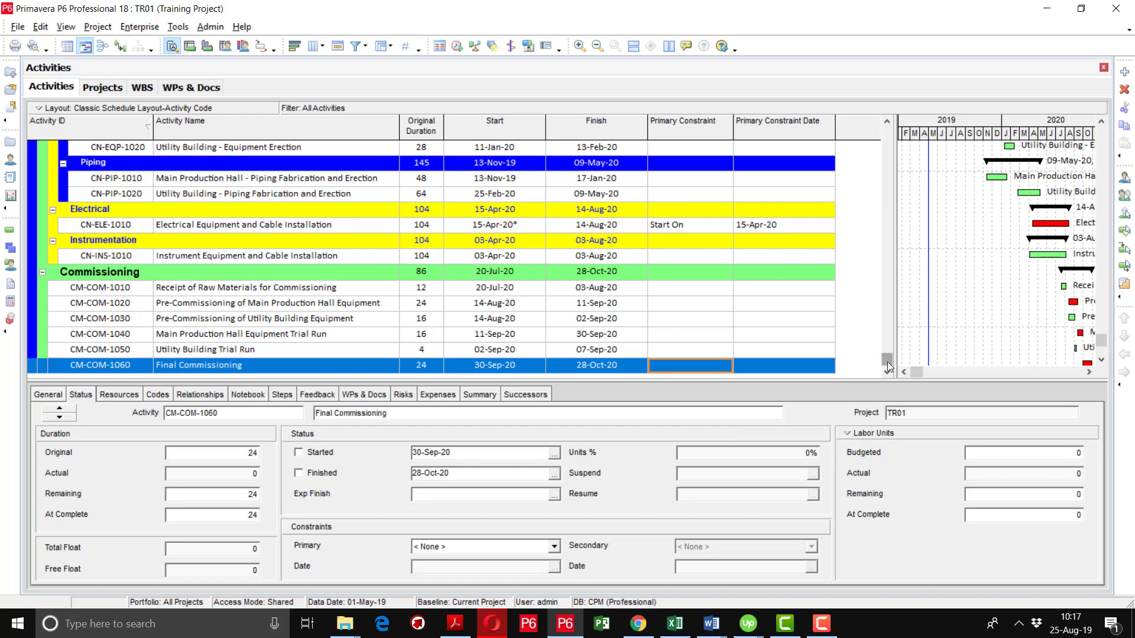
{"action": "left_click_drag", "start_coordinate": [890, 367], "coordinate": [892, 123]}
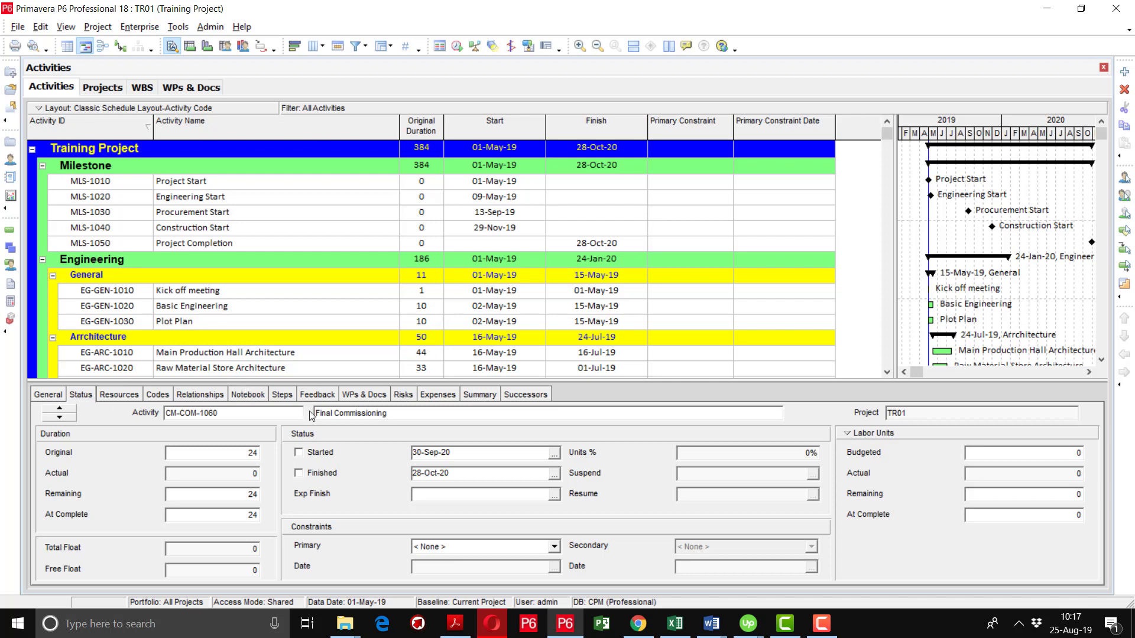
{"action": "left_click", "coordinate": [554, 546]}
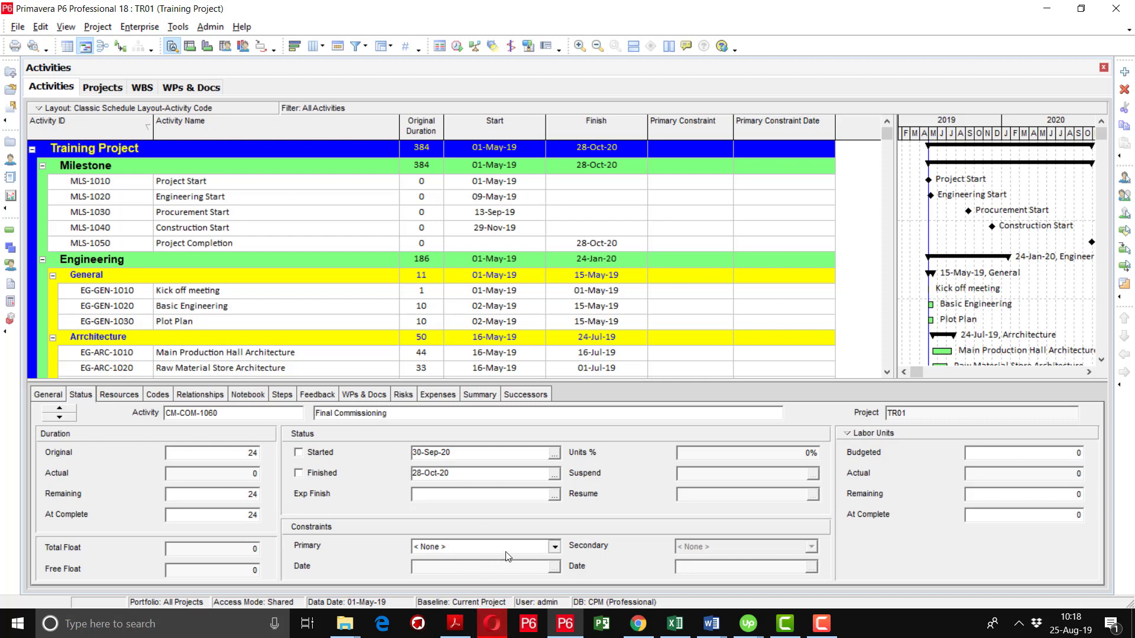